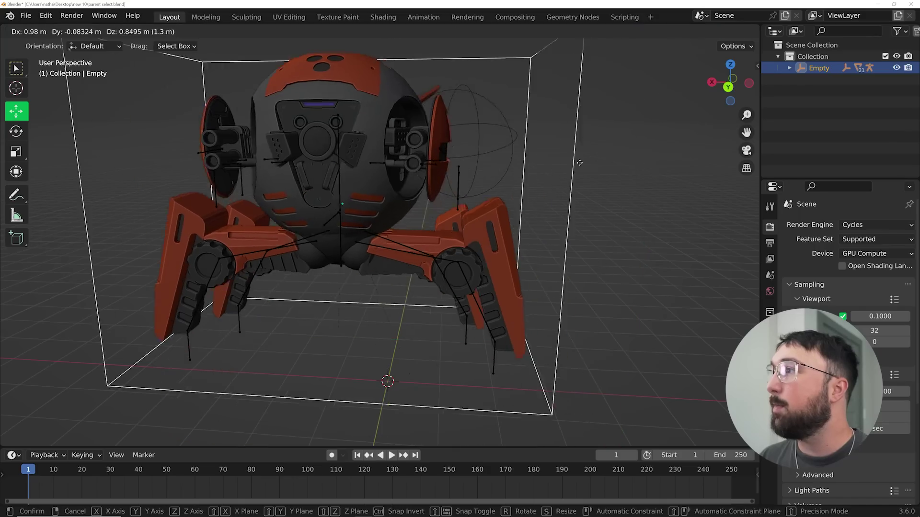
Select all children of the robot's Empty parent object and try moving them
left_click(623, 170)
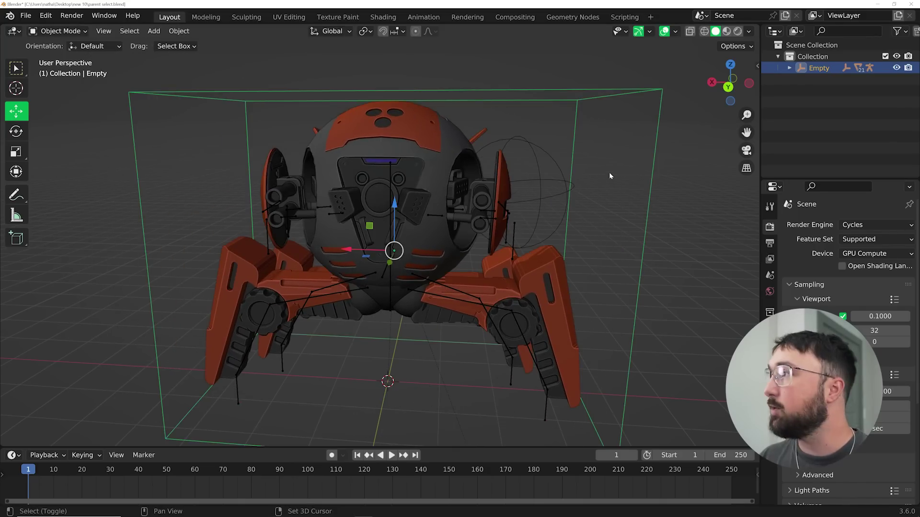
key("shift+g")
left_click(573, 177)
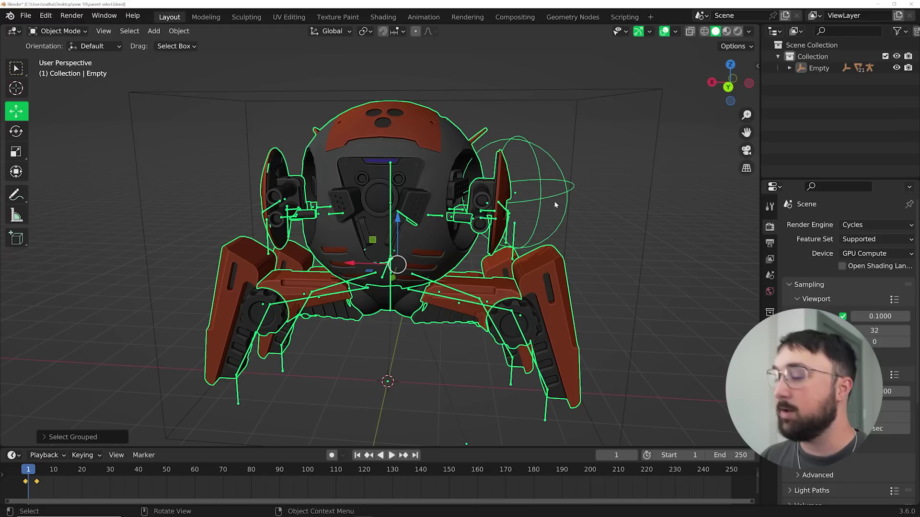
key("g")
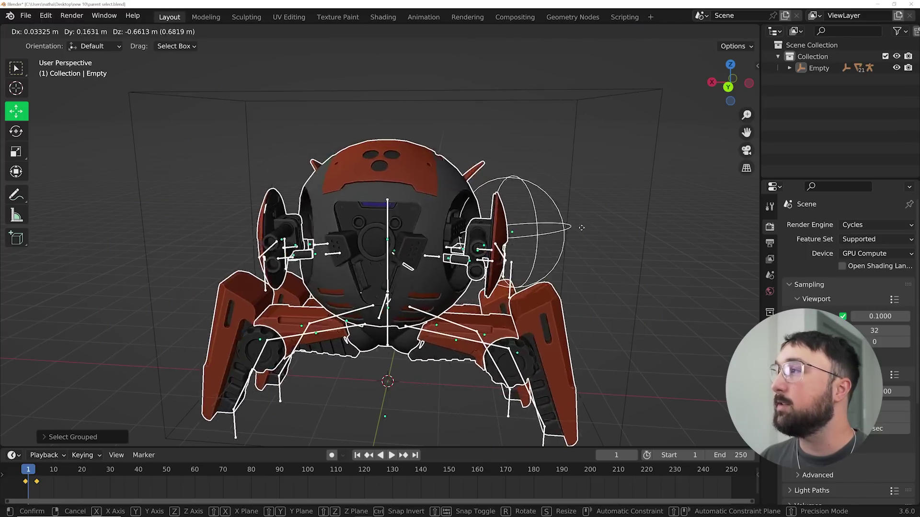
key("Escape")
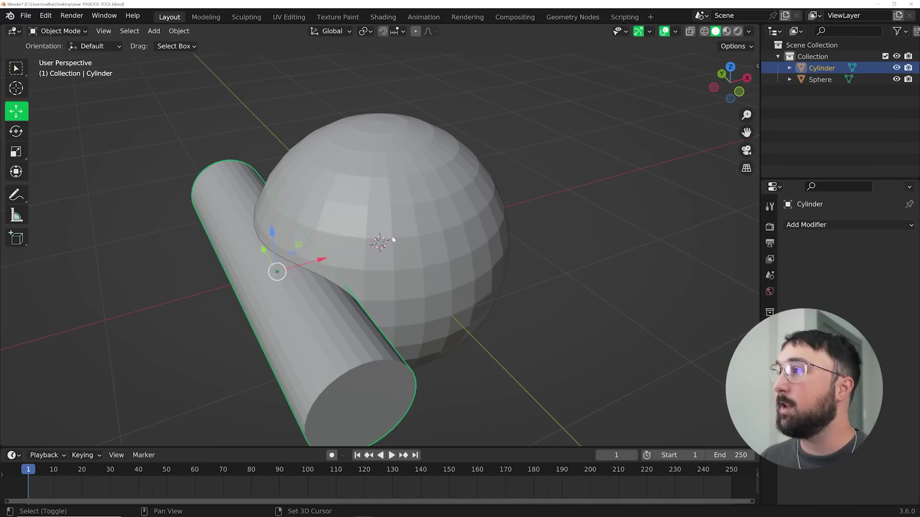
Subtract the cylinder from the sphere with a Difference boolean modifier
left_click(393, 238, "shift")
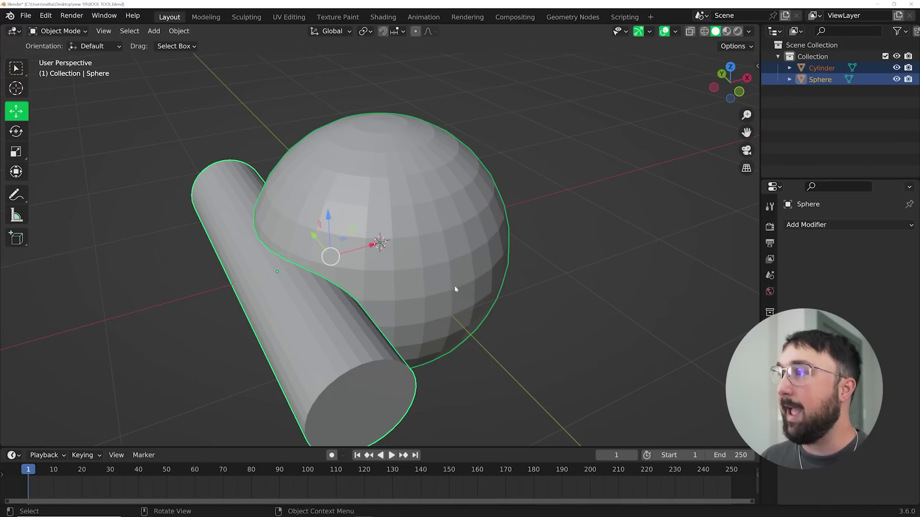
key("ctrl+shift+KP_Subtract")
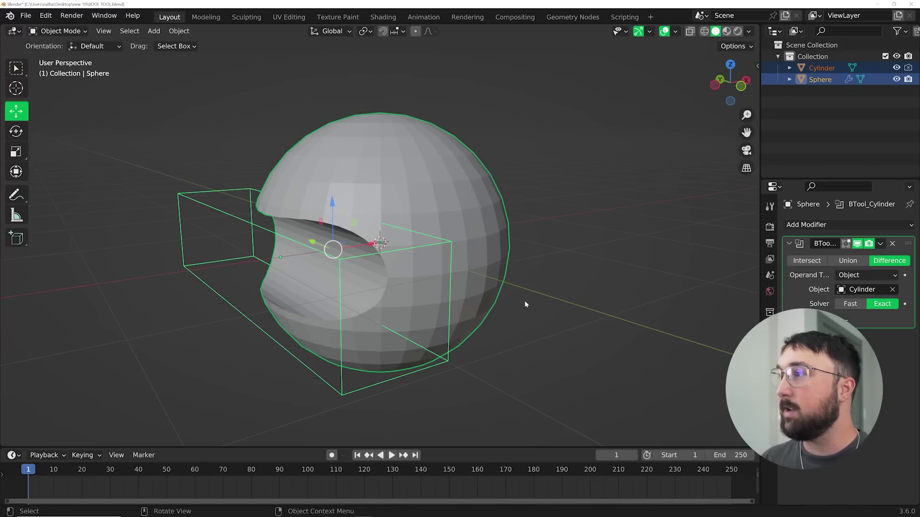
Try applying a Union boolean between the sphere and the cylinder, and undo it
key("ctrl+shift+KP_Add")
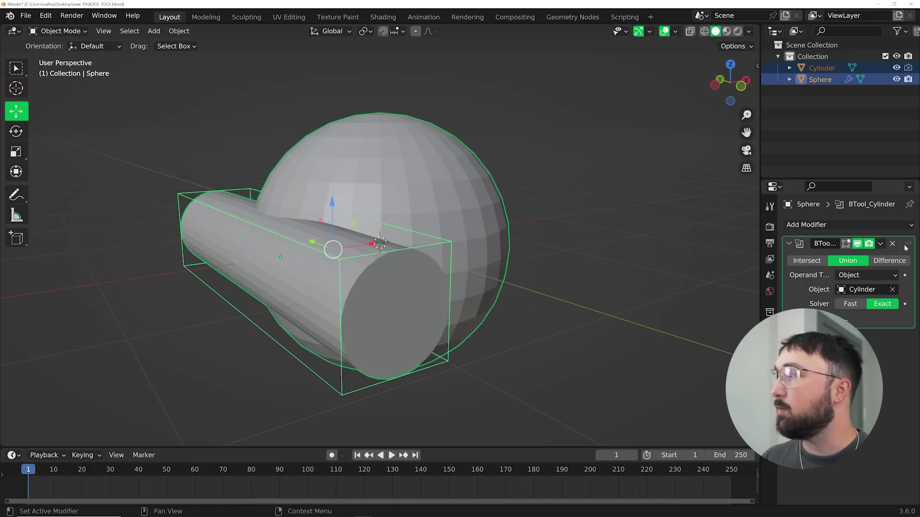
key("ctrl+a")
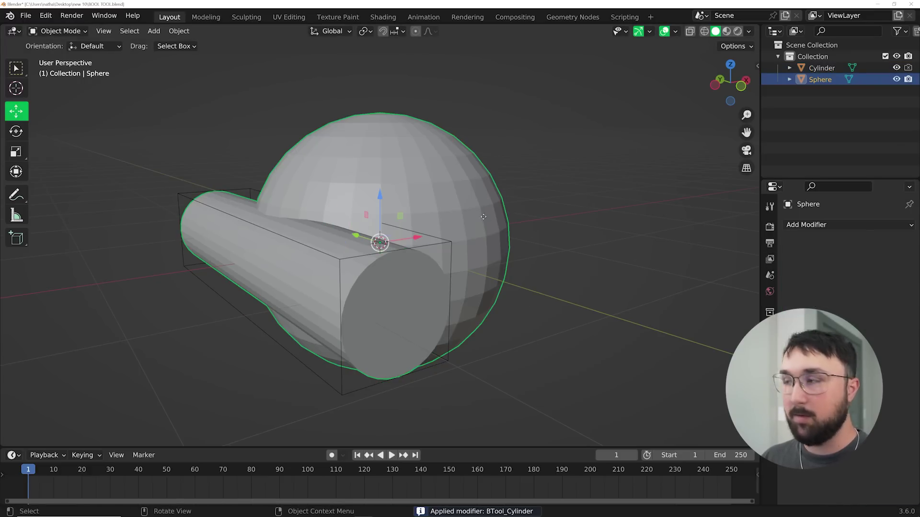
key("g")
right_click(522, 200)
key("ctrl+z")
key("ctrl+z")
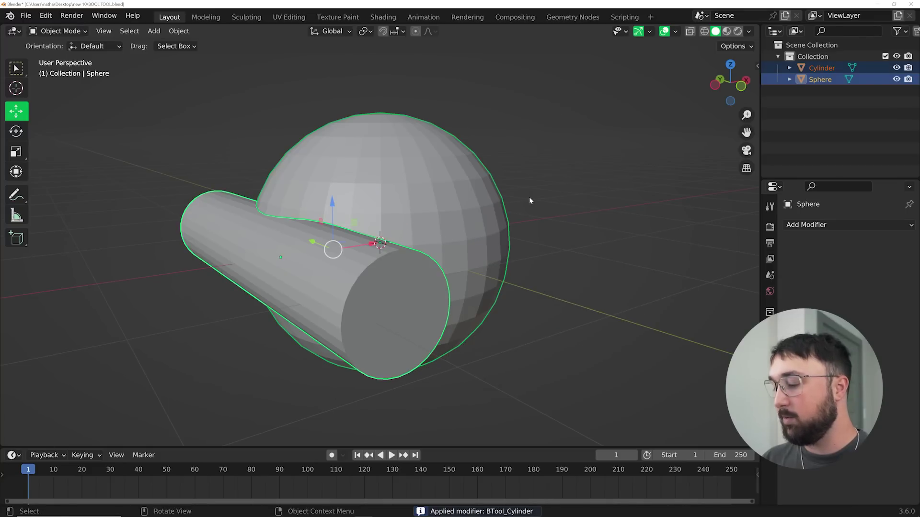
Reduce the sphere to its overlap with the cylinder using an Intersect boolean
key("ctrl+KP_Multiply")
middle_click_drag(455, 242, 434, 290)
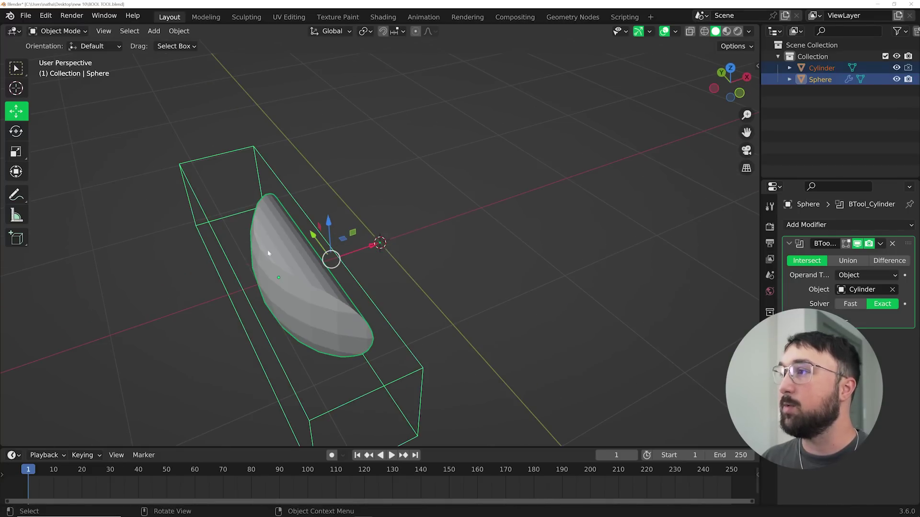
middle_click_drag(267, 249, 342, 254)
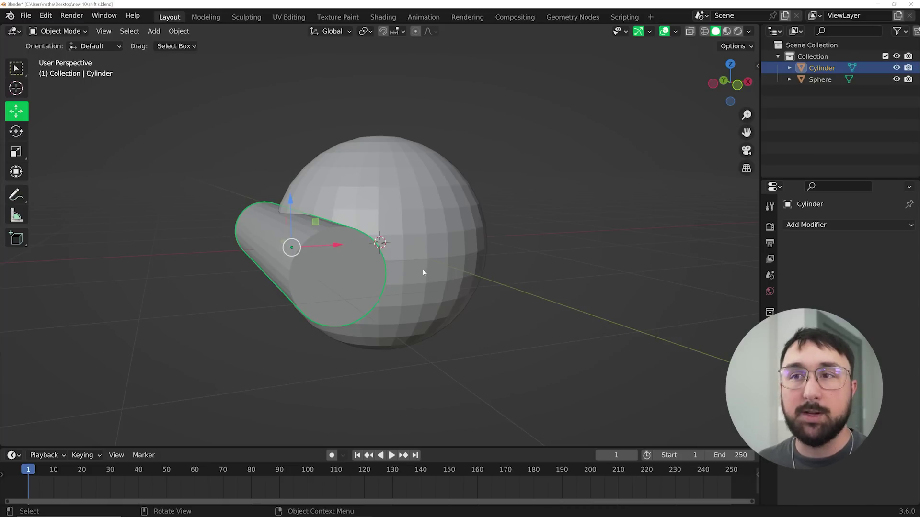
Move the cylinder about 70 m away from the sphere
scroll(416, 272, "down", 12)
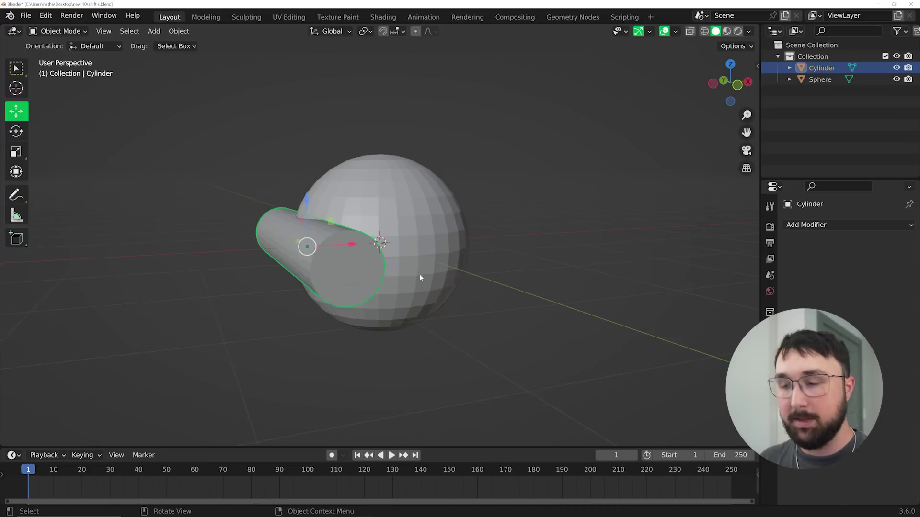
key("g")
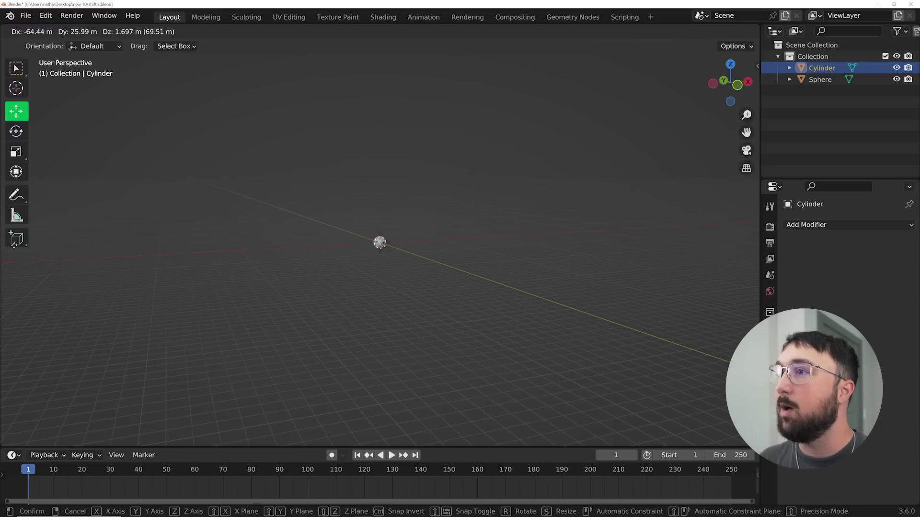
left_click(17, 238)
scroll(454, 263, "up", 12)
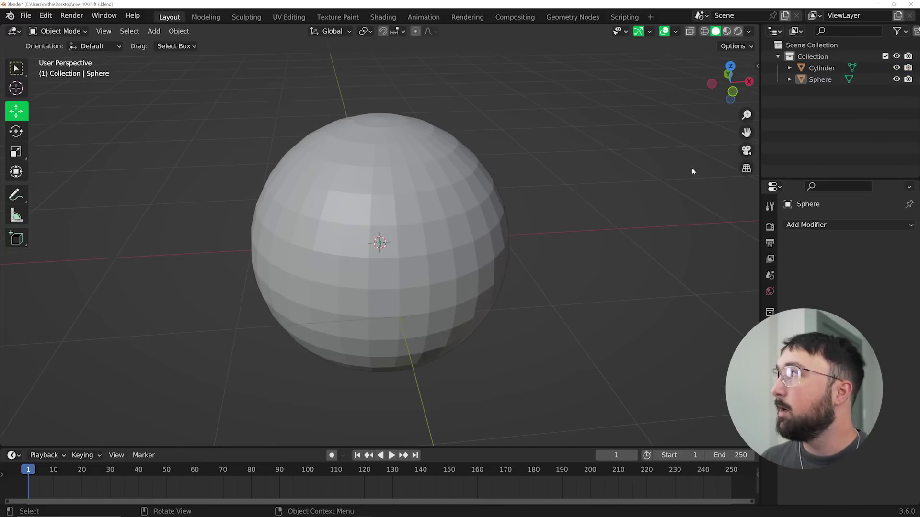
Snap the cylinder onto the sphere's location with Selection to Active, keeping the sphere as the active object
left_click(820, 80)
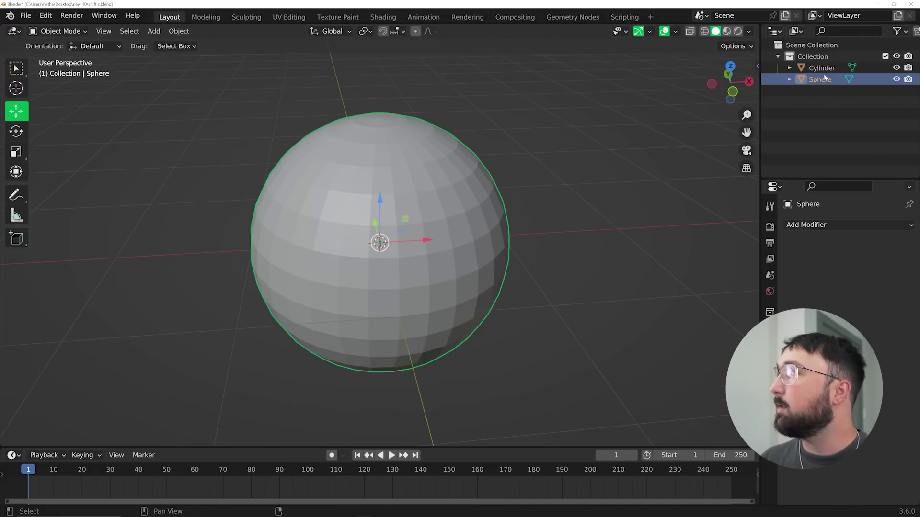
left_click(821, 68, "shift")
key("shift+s")
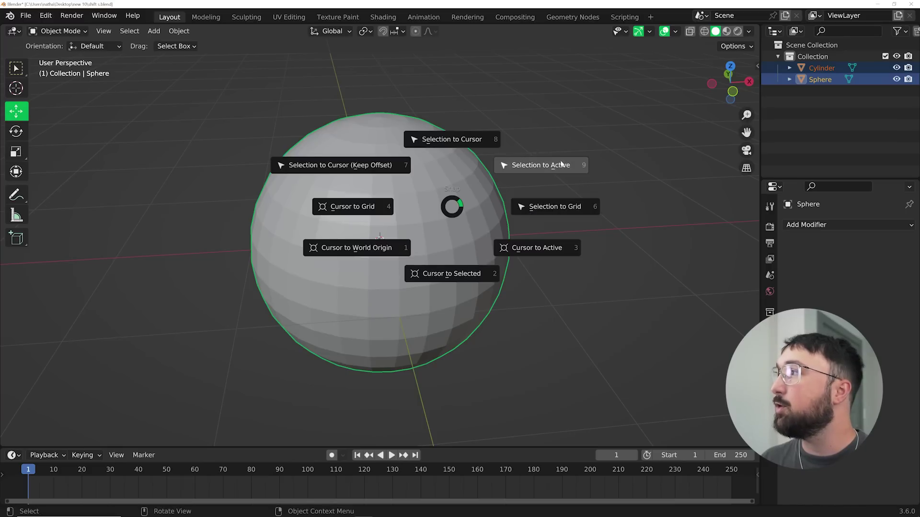
left_click(564, 164)
middle_click_drag(560, 160, 496, 267)
left_click(496, 263)
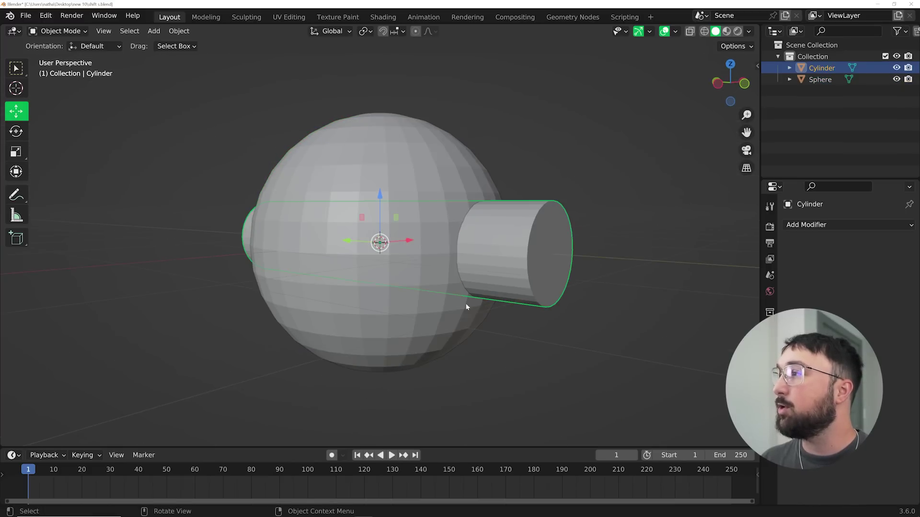
left_click(373, 170)
left_click(522, 227)
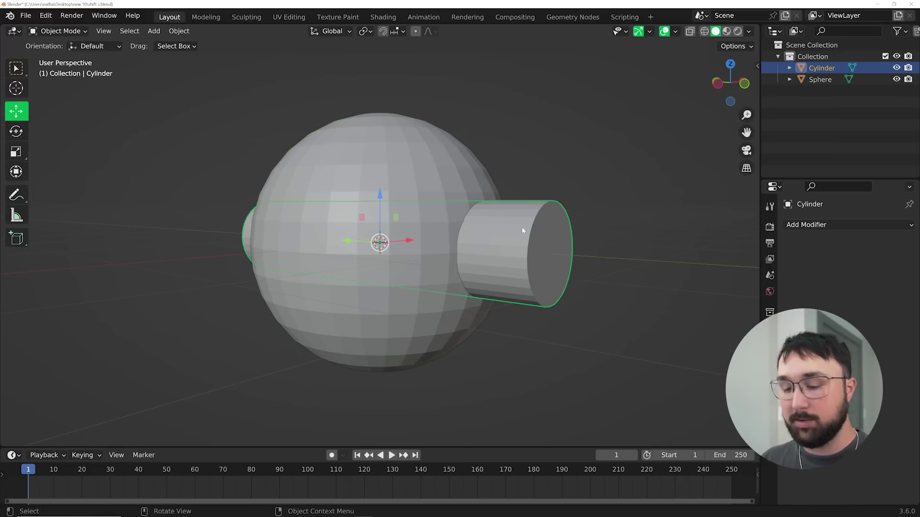
key("g")
right_click(331, 162)
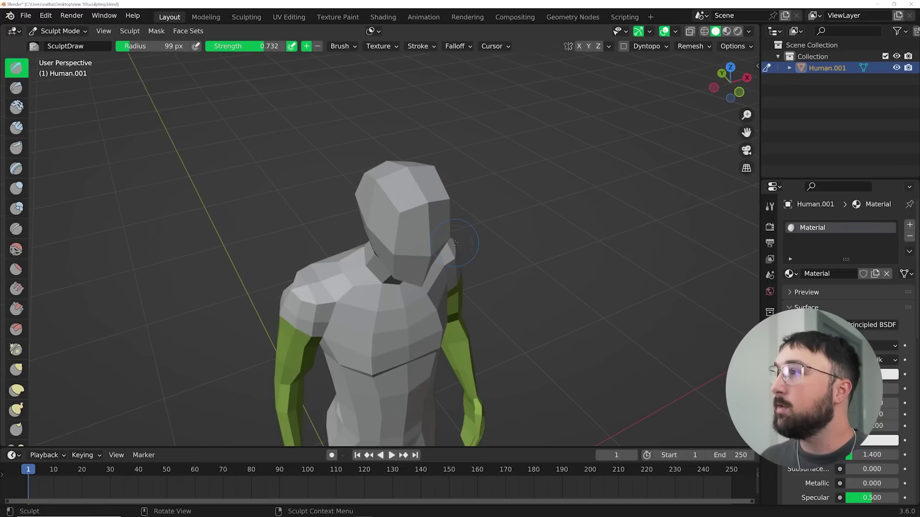
middle_click_drag(364, 225, 390, 235)
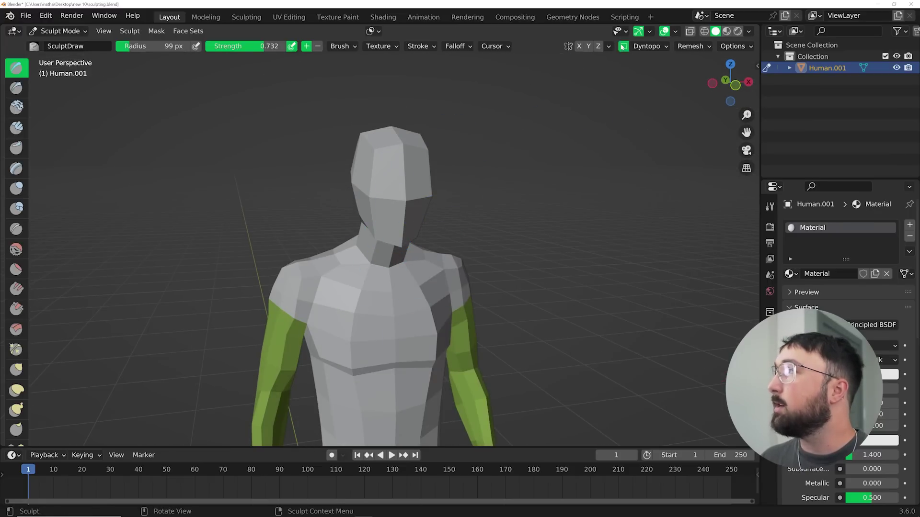
Enable Dyntopo for the human figure and sculpt lumps on and around its head with the SculptDraw brush
left_click(621, 46)
left_click(508, 72)
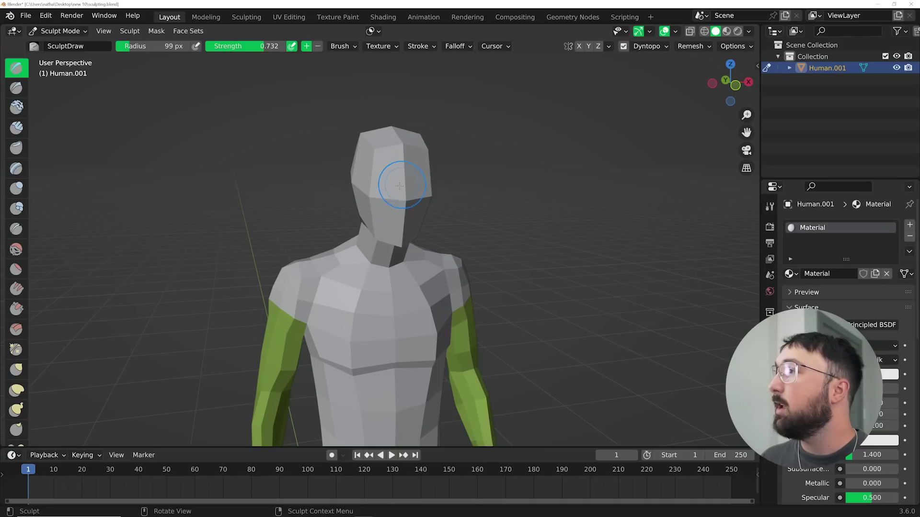
left_click_drag(400, 186, 390, 165)
middle_click_drag(390, 165, 421, 190)
mouse_move(411, 207)
left_mouse_down()
mouse_move(400, 206)
mouse_move(411, 210)
left_mouse_up()
left_click_drag(410, 209, 413, 209)
middle_click_drag(413, 209, 360, 221)
left_click_drag(368, 214, 339, 199)
middle_click_drag(339, 200, 309, 175)
mouse_move(333, 199)
left_mouse_down()
mouse_move(330, 213)
mouse_move(346, 197)
left_mouse_up()
mouse_move(346, 197)
middle_mouse_down()
mouse_move(280, 214)
mouse_move(288, 207)
middle_mouse_up()
left_click_drag(288, 207, 278, 214)
middle_click_drag(277, 213, 339, 206)
mouse_move(339, 206)
left_mouse_down()
mouse_move(411, 244)
mouse_move(381, 215)
left_mouse_up()
scroll(21, 305, "down", 5)
scroll(20, 297, "up", 5)
Sculpt a stroke on the figure's upper chest with the Blob brush
left_click(16, 198)
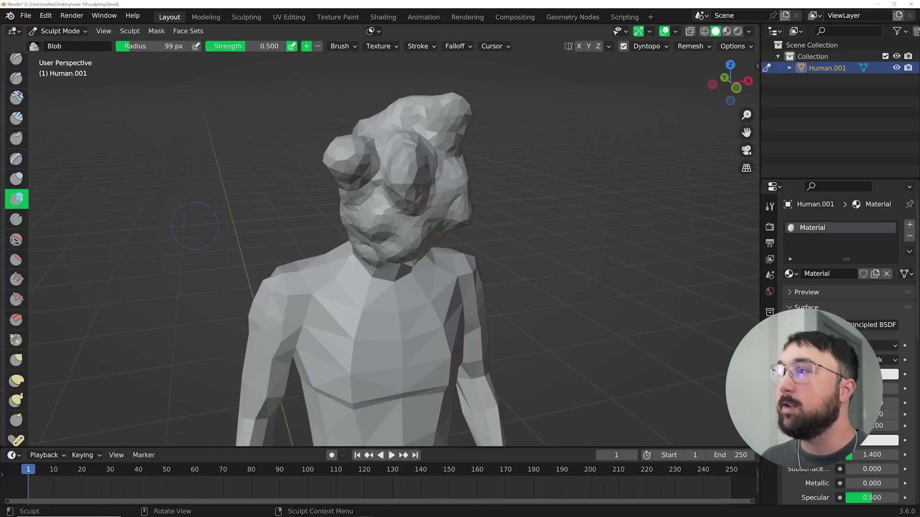
mouse_move(355, 273)
left_mouse_down()
mouse_move(393, 307)
mouse_move(357, 336)
mouse_move(385, 341)
mouse_move(383, 294)
mouse_move(367, 307)
left_mouse_up()
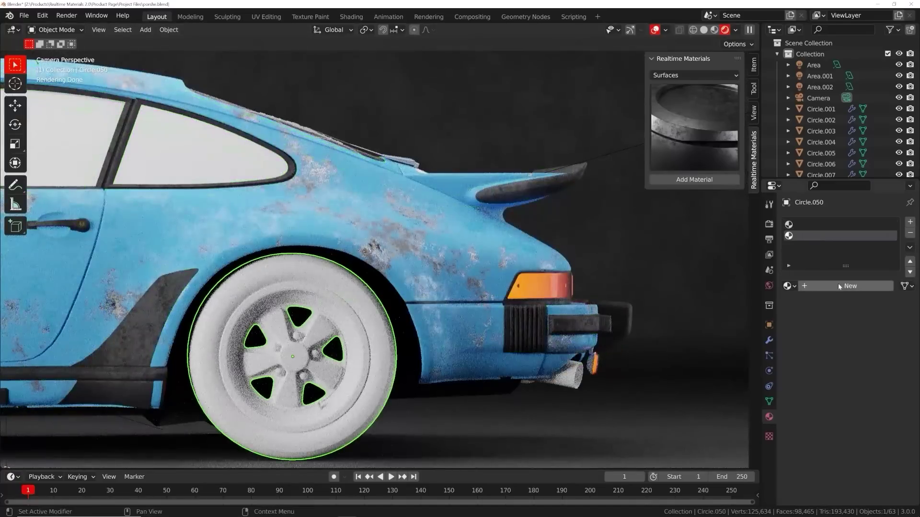
Pick a Realtime Materials category for the selected car wheel
left_click(694, 75)
left_click(662, 159)
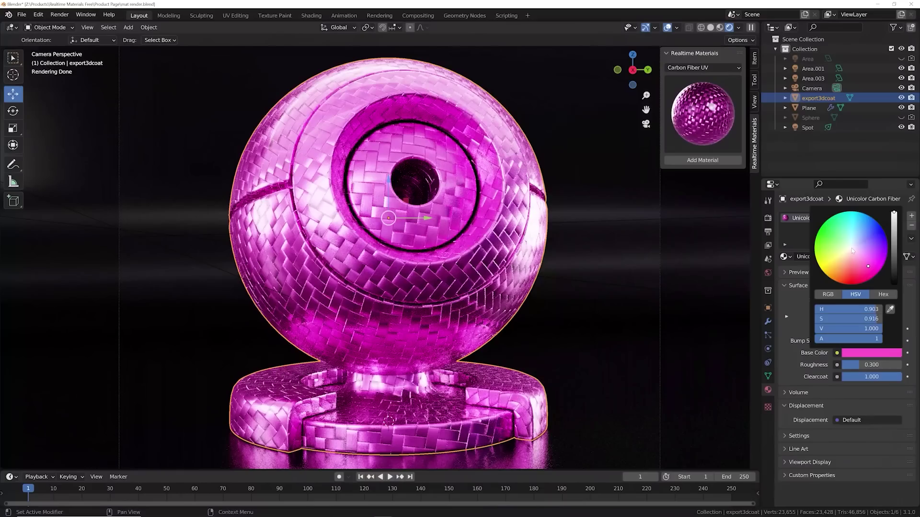
left_click_drag(894, 225, 895, 261)
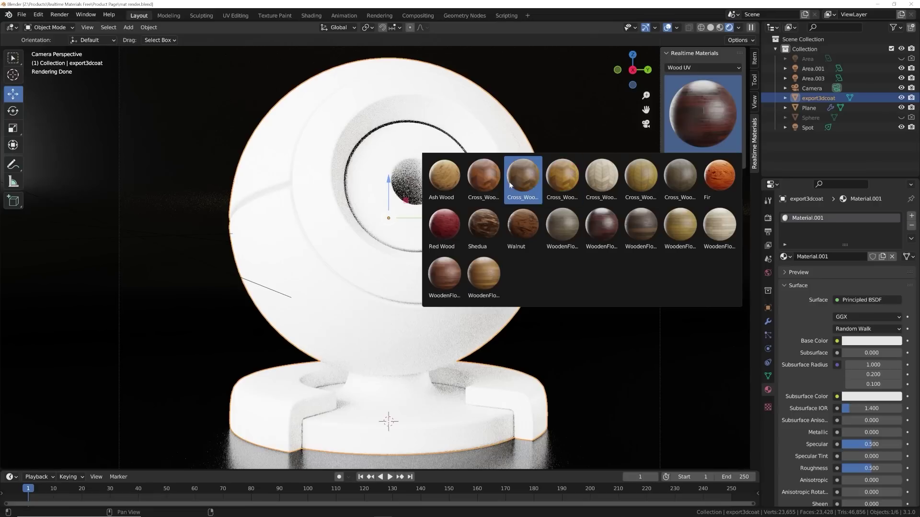
Add the Cross_WoodenFlooring 1 material to the export3dcoat object and set its scale to 59
left_click(703, 160)
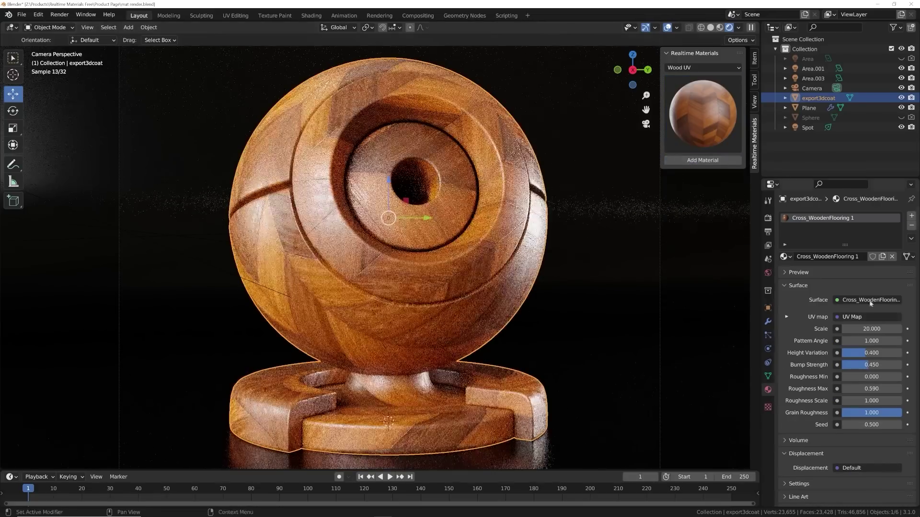
left_click_drag(872, 329, 903, 329)
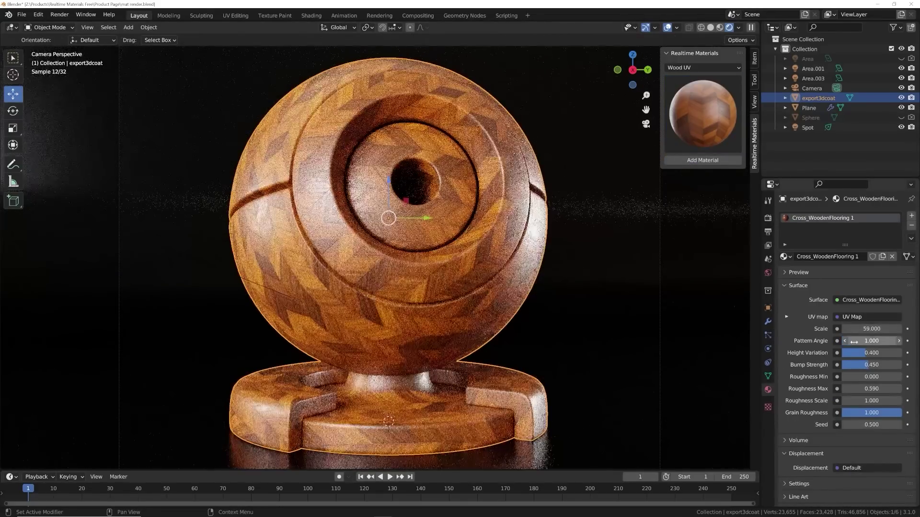
Choose the yellowish wooden flooring preview among the Wood UV materials
left_click(695, 146)
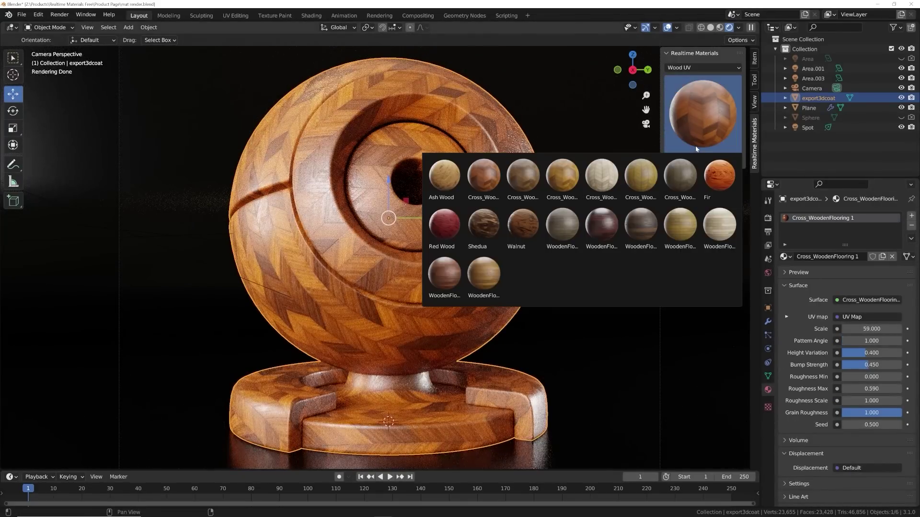
left_click(681, 229)
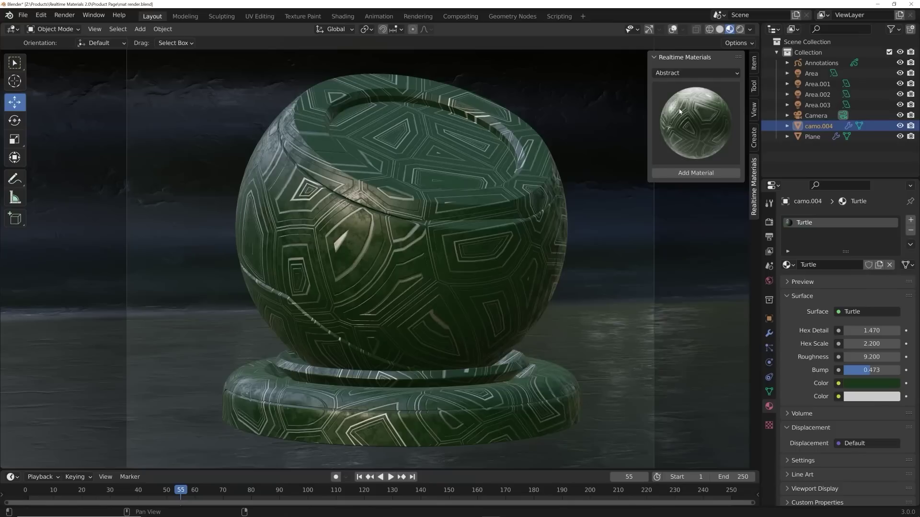
left_click(680, 111)
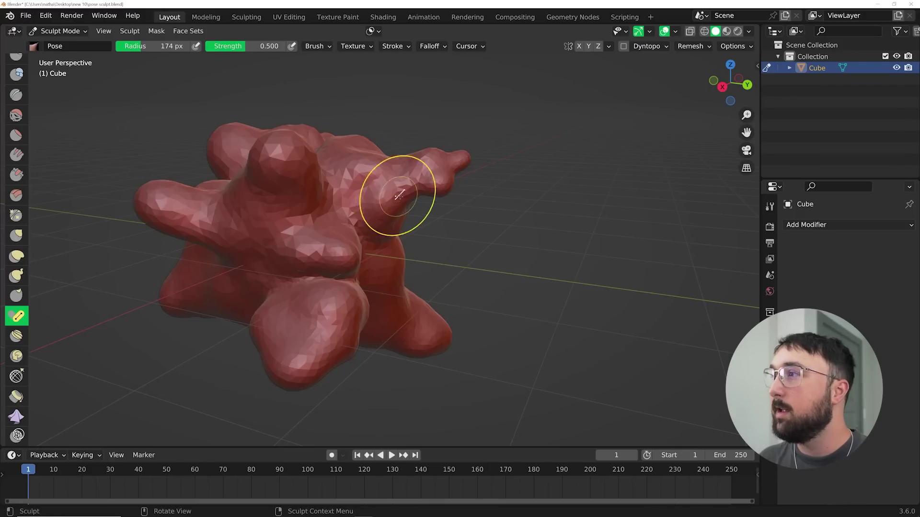
Bend the limbs of the red sculpted form with the Pose brush
mouse_move(397, 197)
middle_mouse_down()
mouse_move(379, 239)
mouse_move(369, 200)
mouse_move(403, 199)
mouse_move(396, 204)
mouse_move(418, 213)
mouse_move(314, 217)
middle_mouse_up()
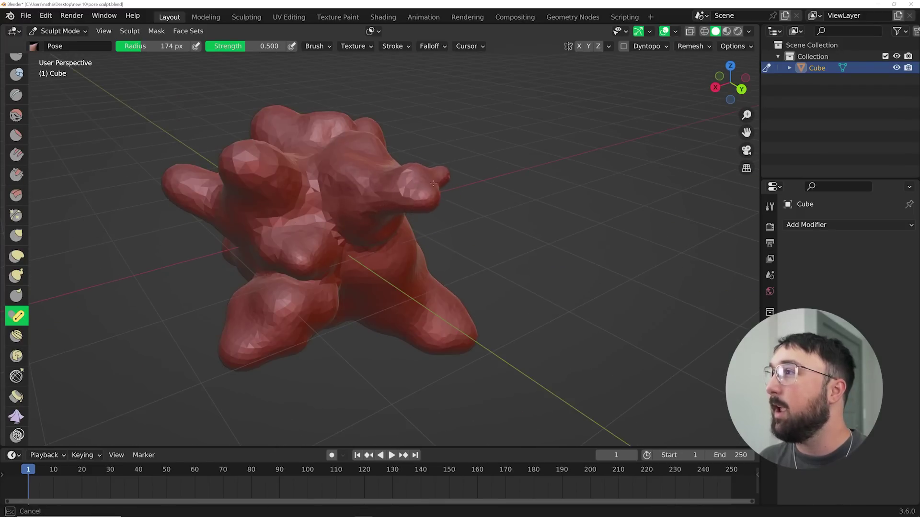
middle_click_drag(380, 240, 381, 339)
mouse_move(382, 339)
left_mouse_down()
mouse_move(399, 316)
mouse_move(372, 327)
left_mouse_up()
Set the Pose brush radius to 297 px and repose the red form's limbs with further strokes
right_click(366, 324)
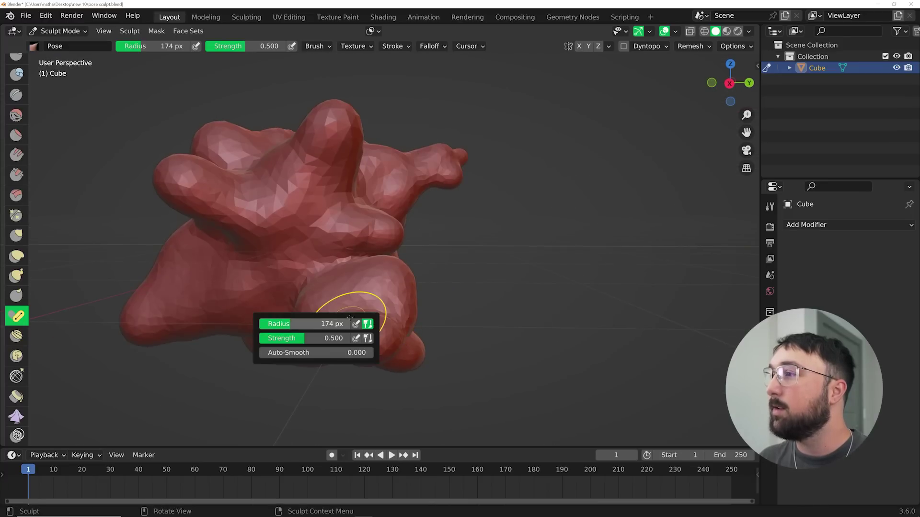
left_click_drag(350, 326, 356, 326)
middle_click_drag(144, 324, 203, 328)
mouse_move(204, 349)
left_mouse_down()
mouse_move(222, 331)
mouse_move(209, 356)
mouse_move(198, 333)
left_mouse_up()
middle_click_drag(198, 332, 291, 351)
mouse_move(315, 243)
left_mouse_down()
mouse_move(332, 210)
mouse_move(359, 225)
left_mouse_up()
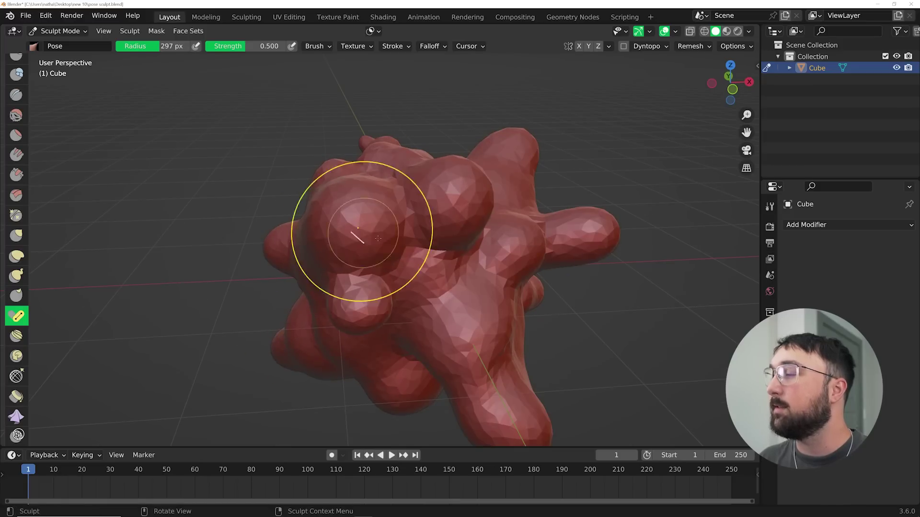
middle_click_drag(359, 225, 344, 236)
middle_click_drag(380, 263, 333, 262)
left_click_drag(405, 182, 404, 162)
left_click_drag(256, 165, 250, 137)
middle_click_drag(369, 283, 307, 242)
left_click_drag(379, 298, 414, 322)
middle_click_drag(414, 322, 356, 310)
left_click_drag(451, 340, 479, 361)
middle_click_drag(227, 283, 265, 288)
left_click_drag(263, 288, 239, 310)
middle_click_drag(239, 310, 296, 331)
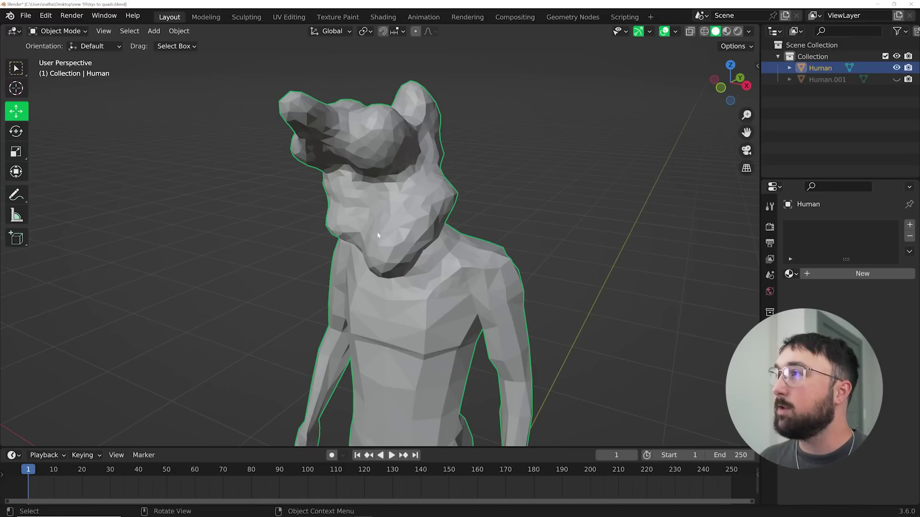
Put the Human mesh in Edit Mode and convert its triangles with the Tris to Quads operation
mouse_move(377, 231)
middle_mouse_down()
mouse_move(503, 257)
mouse_move(459, 266)
middle_mouse_up()
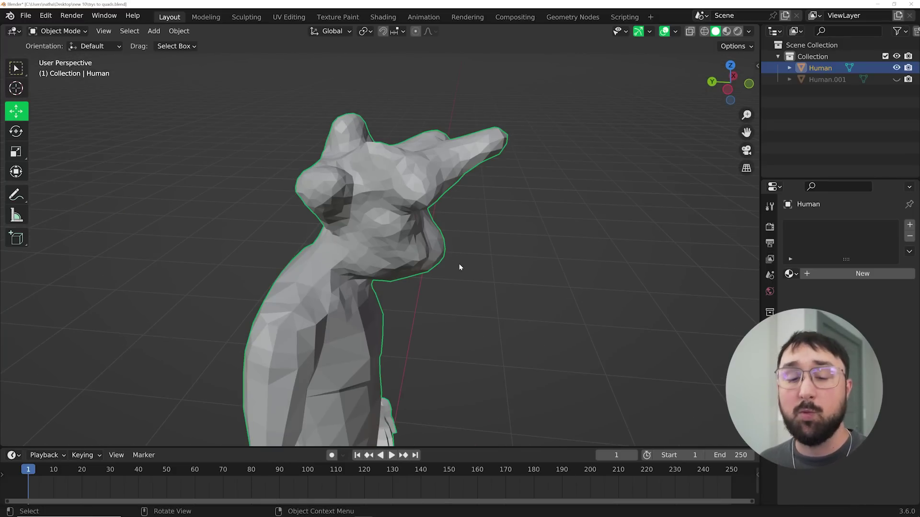
middle_click_drag(459, 267, 315, 218)
key("Tab")
scroll(374, 281, "up", 5)
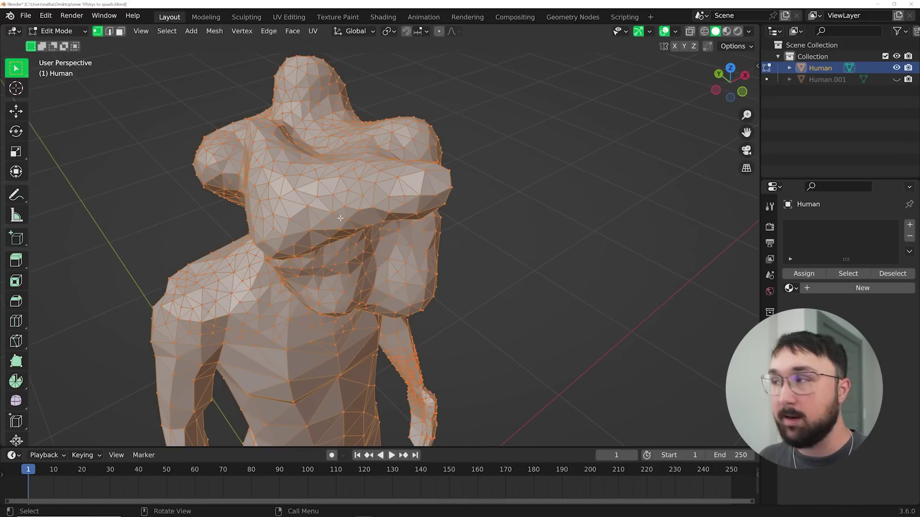
key("F3")
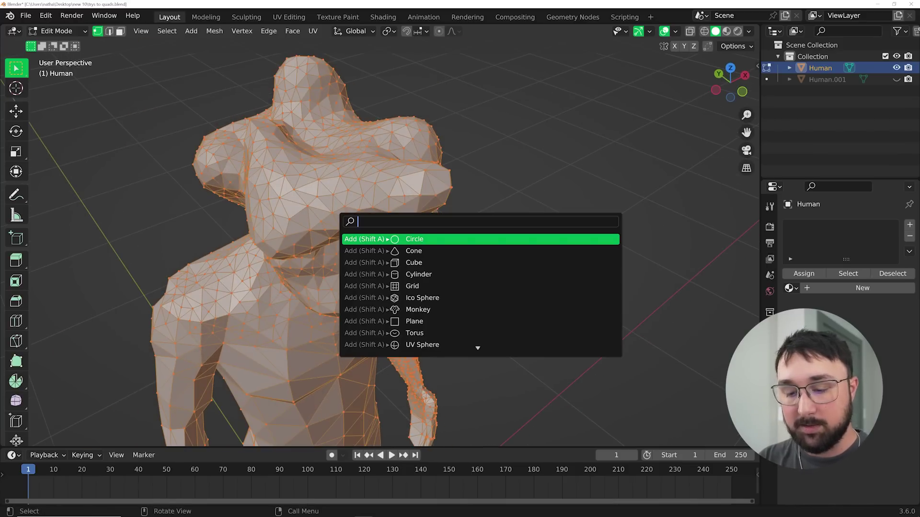
type("trys to")
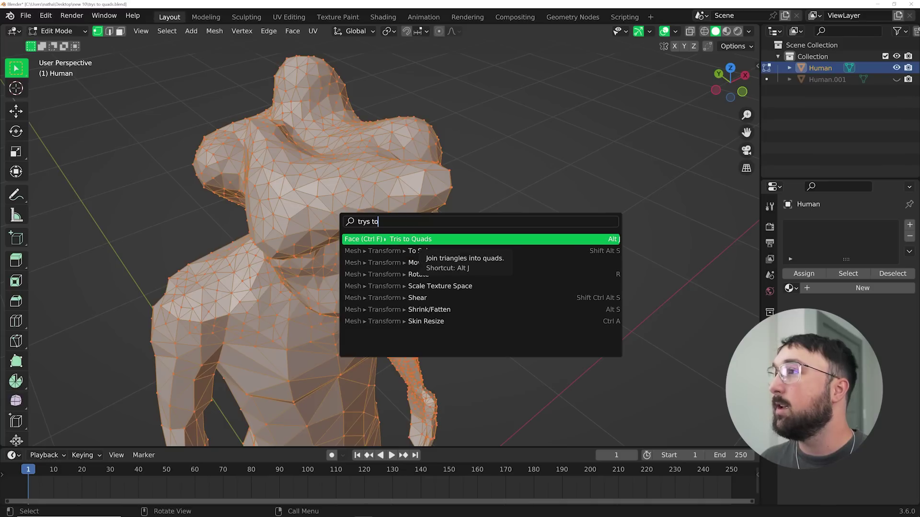
left_click(376, 239)
Examine the face layout of the Human mesh around the head, shoulders, back and neck
middle_click_drag(415, 243, 410, 281)
scroll(409, 281, "up", 5)
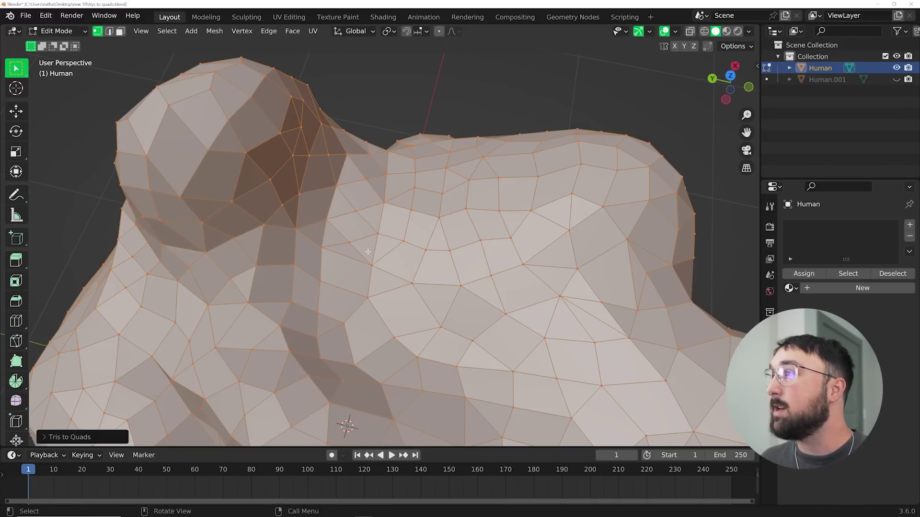
scroll(332, 229, "down", 5)
middle_click_drag(332, 229, 340, 274)
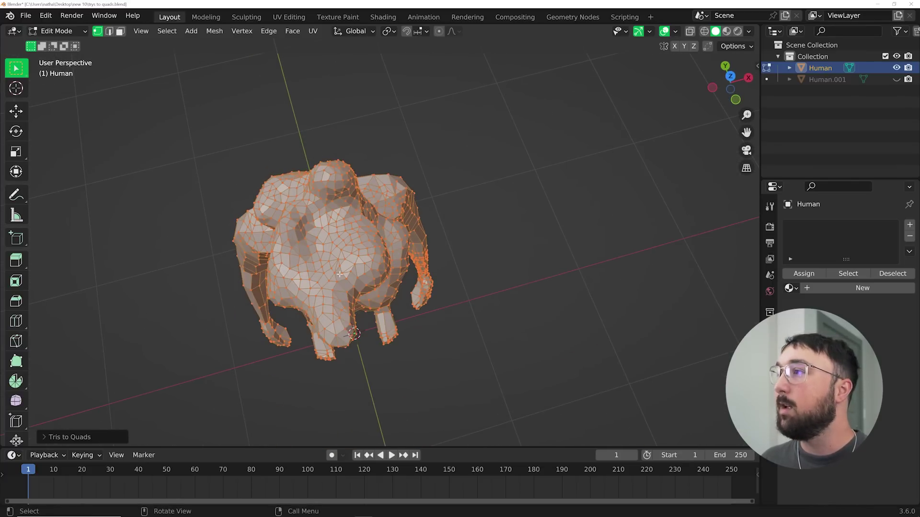
key("Tab")
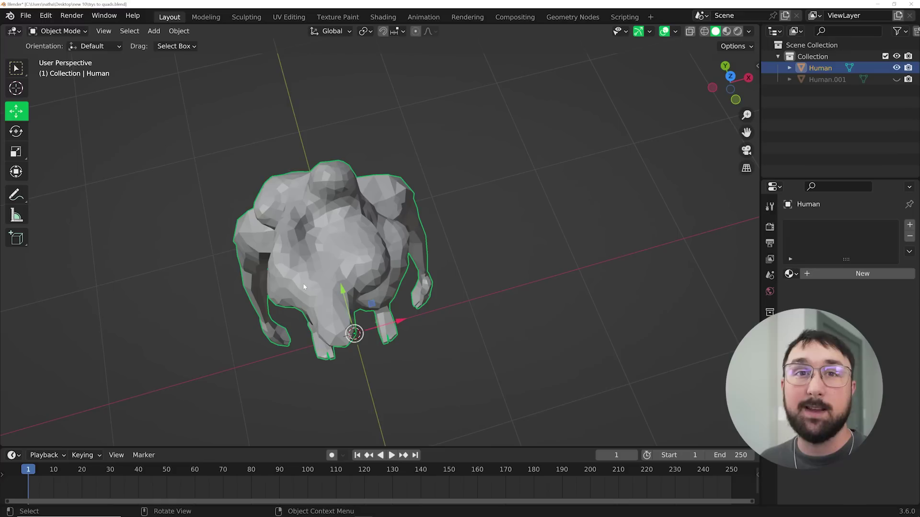
key("Tab")
middle_click_drag(303, 281, 411, 239)
scroll(379, 242, "up", 6)
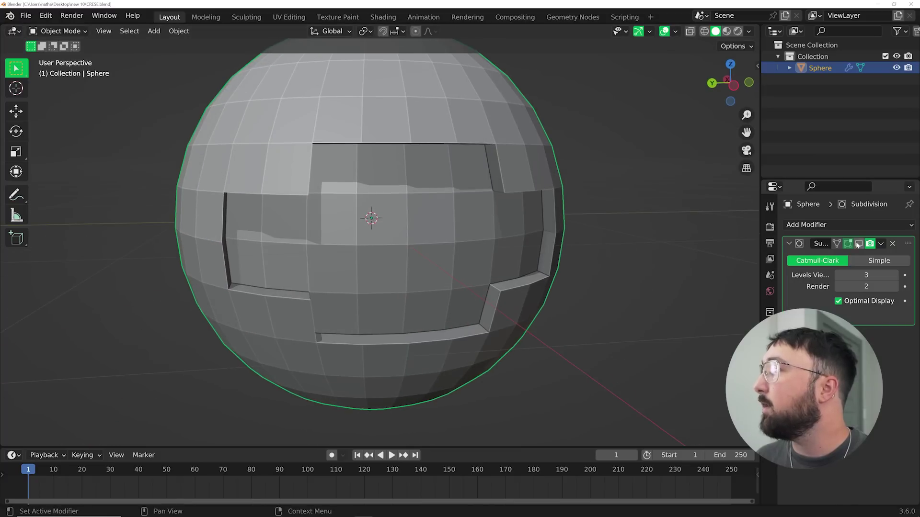
Examine how the Subdivision modifier shapes the borders of the cross-shaped recess in the sphere
left_click(857, 244)
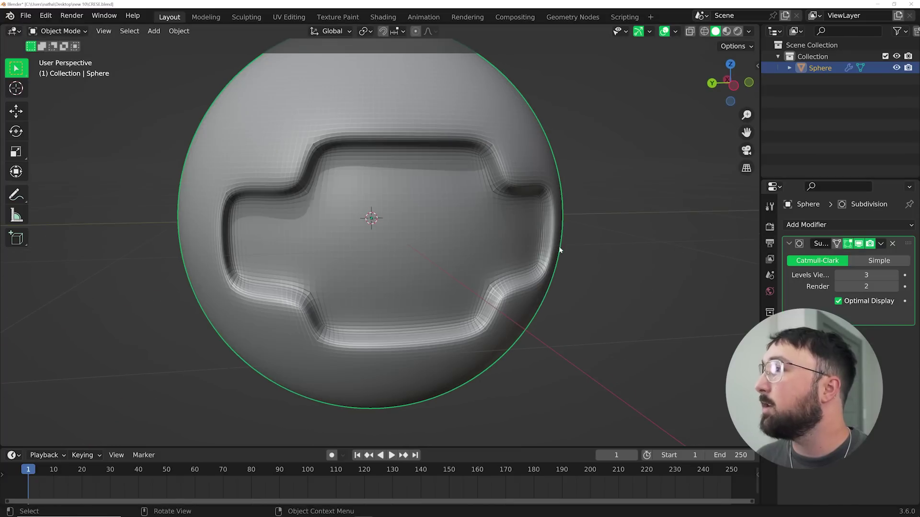
middle_click_drag(506, 231, 500, 240)
middle_click_drag(320, 242, 376, 246)
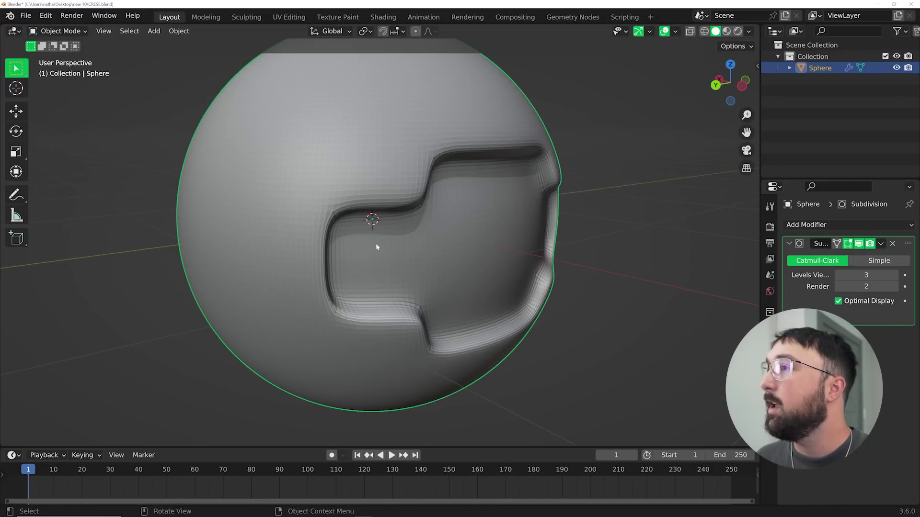
scroll(473, 215, "up", 1)
middle_click_drag(474, 215, 414, 205)
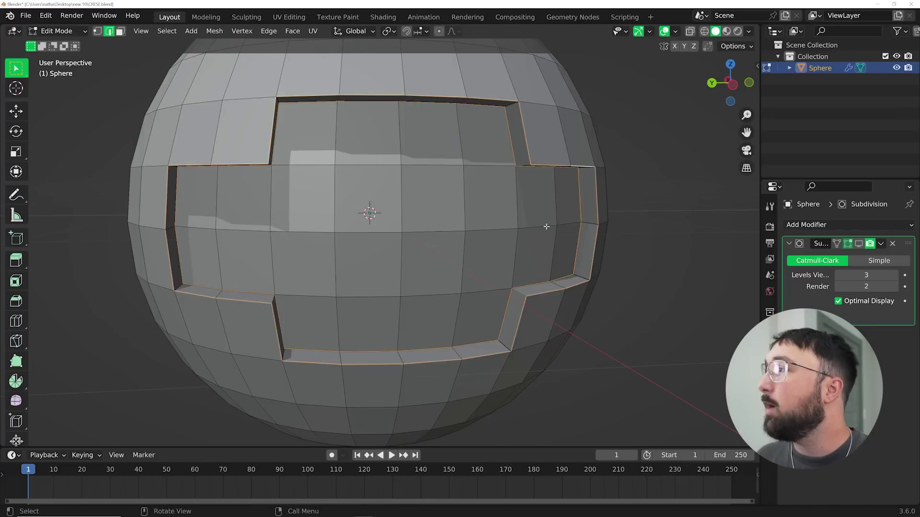
Apply an edge crease of 1.000 to the selected border edges of the sphere's recess
middle_click_drag(548, 194, 532, 199)
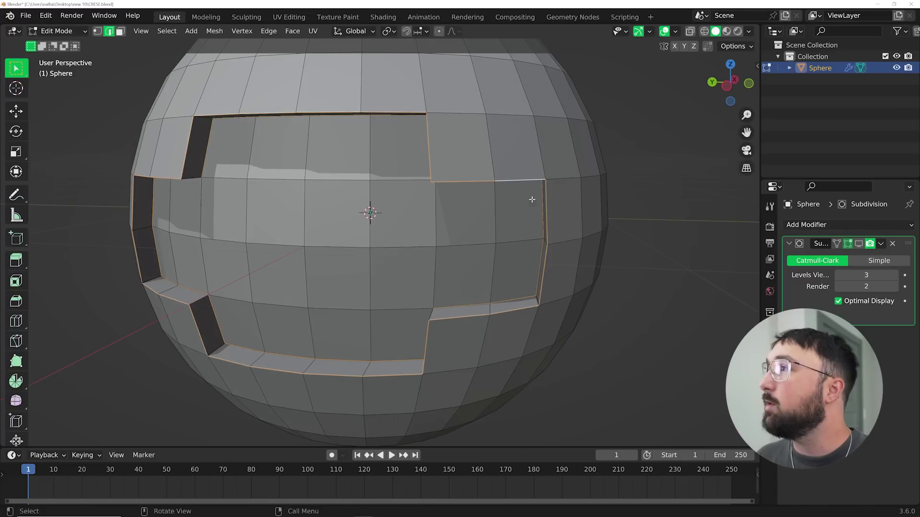
middle_click_drag(349, 210, 367, 198)
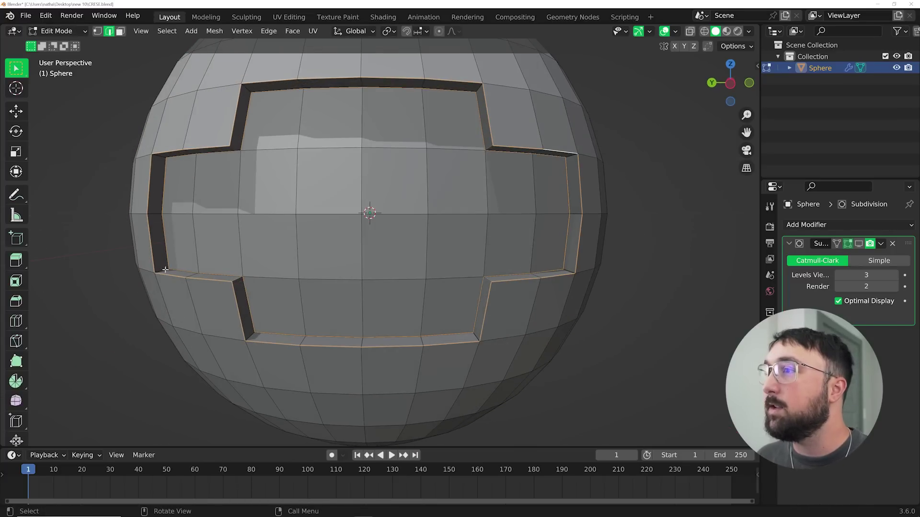
middle_click_drag(193, 308, 281, 377)
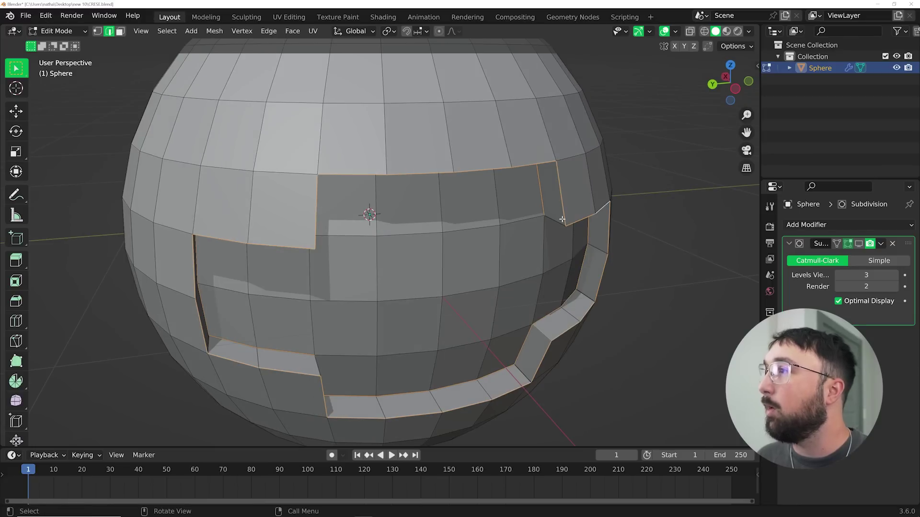
middle_click_drag(562, 219, 408, 234)
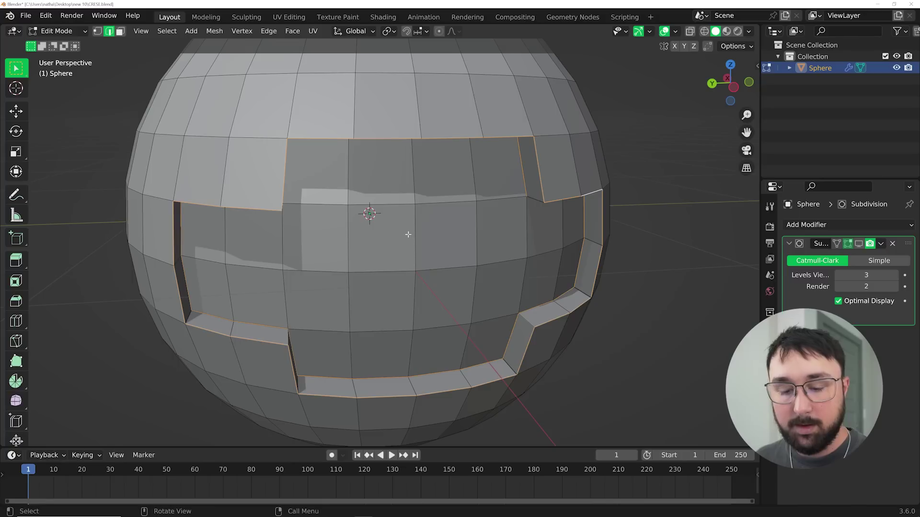
key("shift+e")
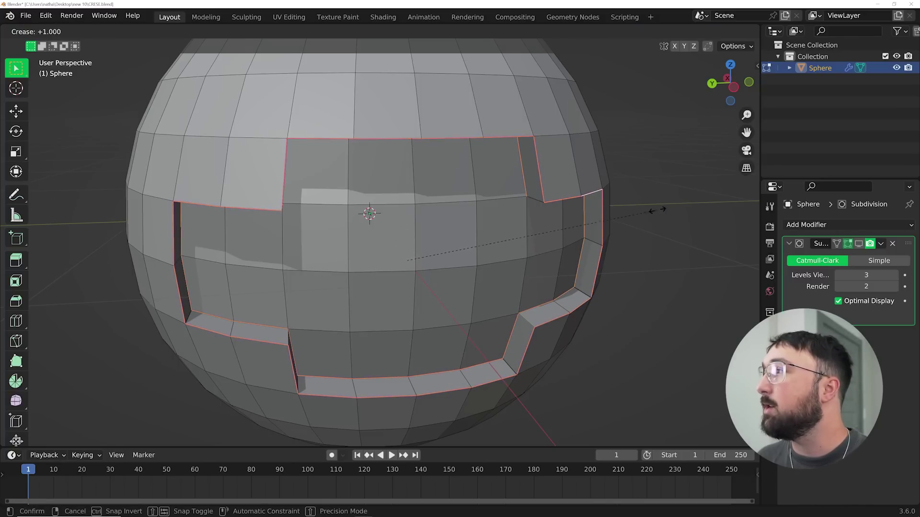
left_click(707, 192)
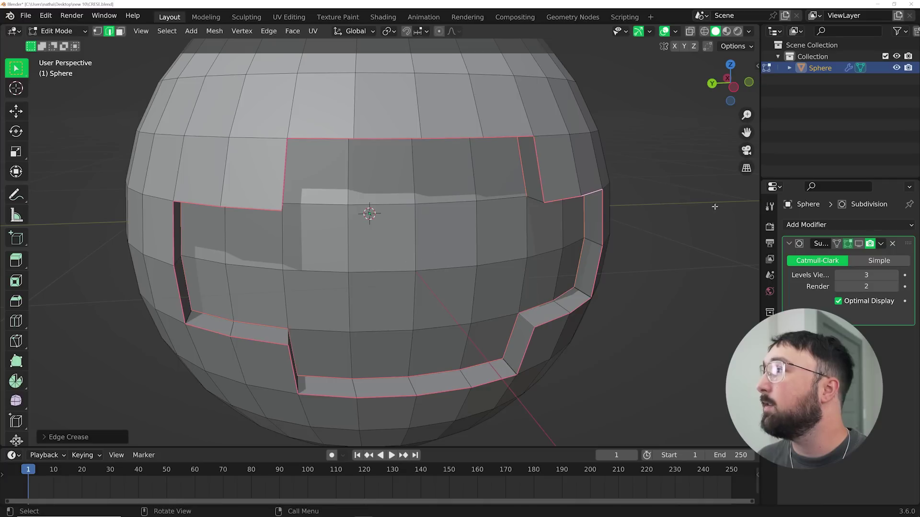
Turn on the Subdivision modifier's viewport display and view the creased recess in Object Mode and Edit Mode
key("Tab")
left_click(859, 244)
key("Tab")
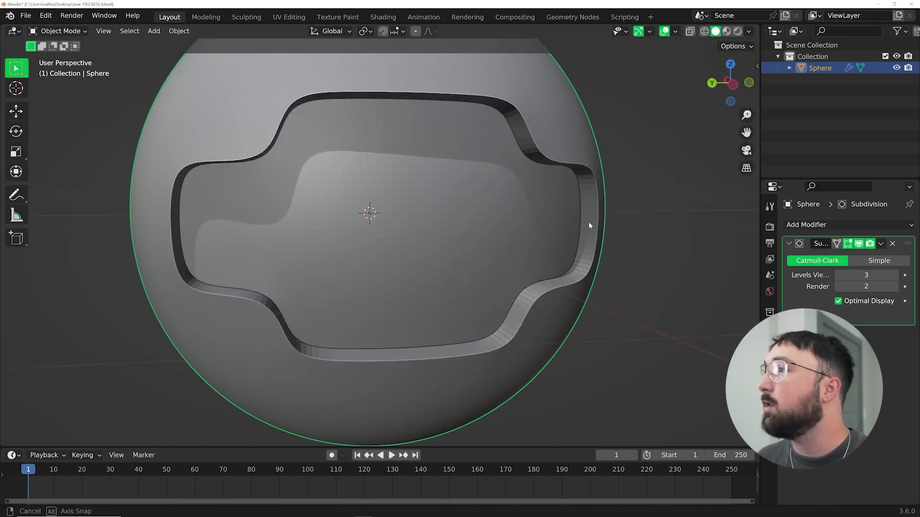
middle_click_drag(583, 212, 581, 221)
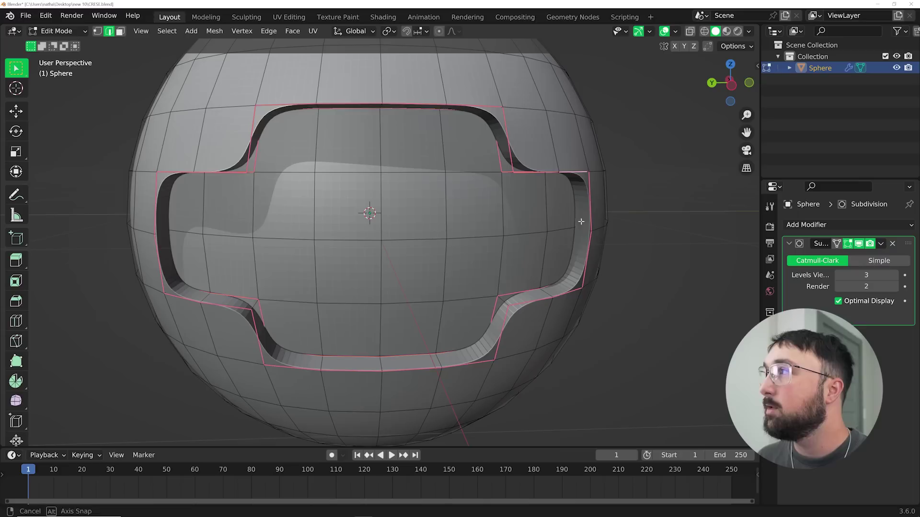
Reduce the crease on the recess's border edges by about 0.5 and return the sphere to Object Mode
left_click(540, 169, "alt")
key("shift+e")
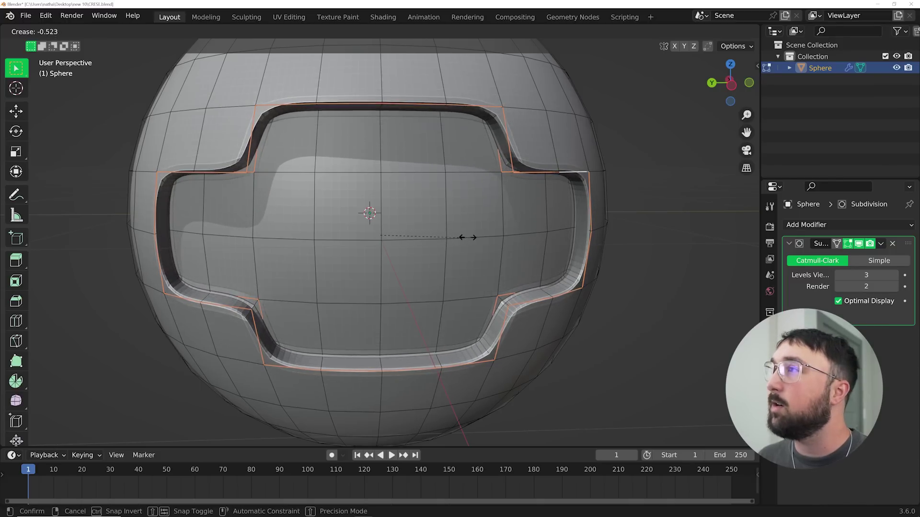
left_click(450, 239)
key("Tab")
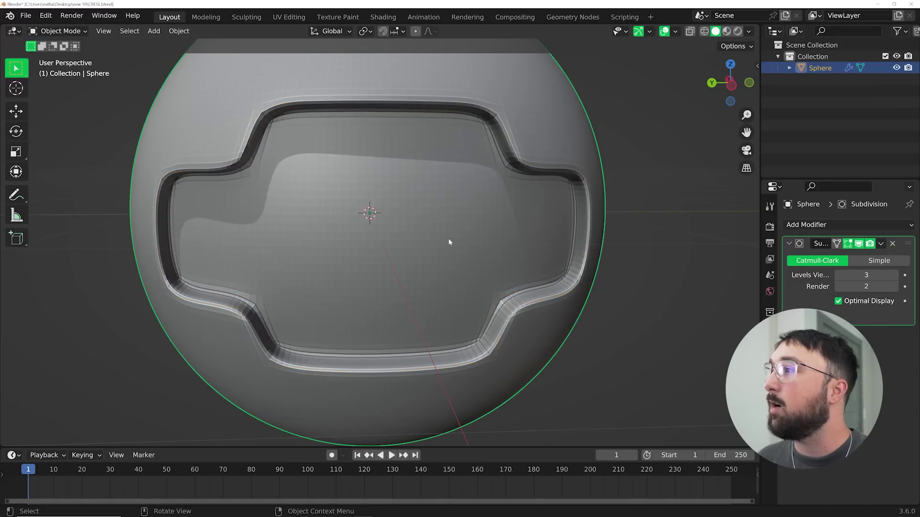
mouse_move(448, 242)
middle_mouse_down()
mouse_move(502, 254)
mouse_move(553, 240)
mouse_move(464, 210)
mouse_move(427, 242)
mouse_move(434, 233)
middle_mouse_up()
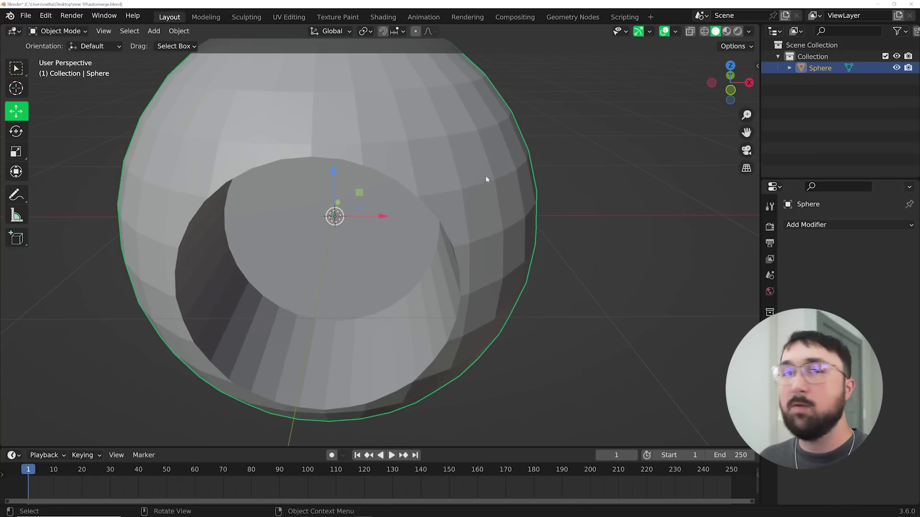
Put the sphere with the round recess in Edit Mode and enable Auto Merge
middle_click_drag(485, 175, 386, 207)
key("Tab")
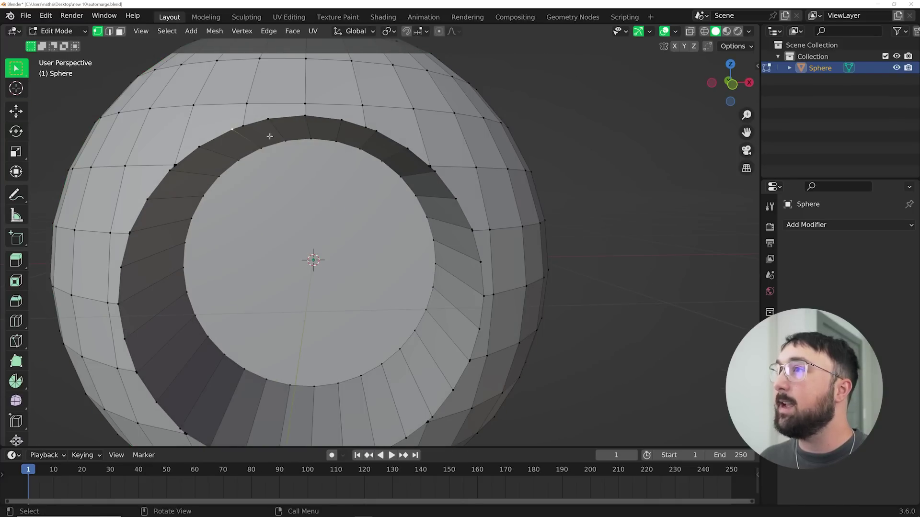
scroll(328, 137, "up", 2)
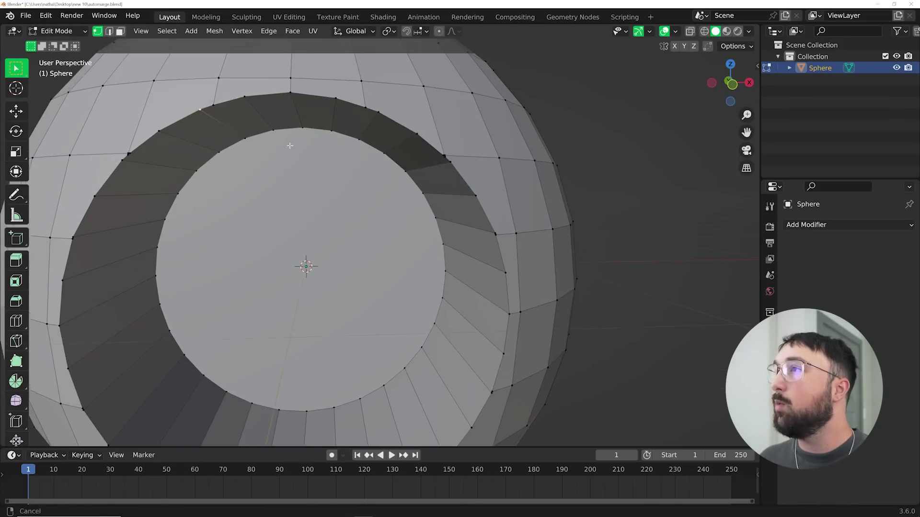
left_click(735, 47)
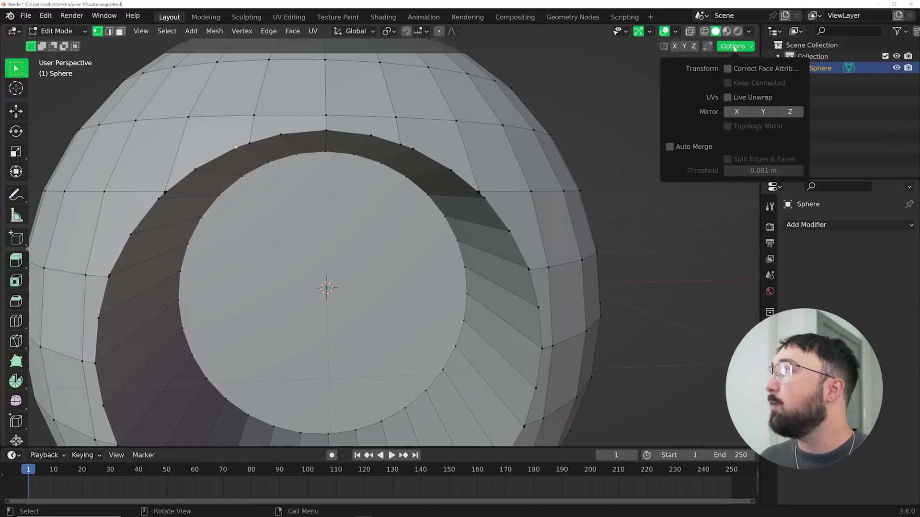
left_click(669, 146)
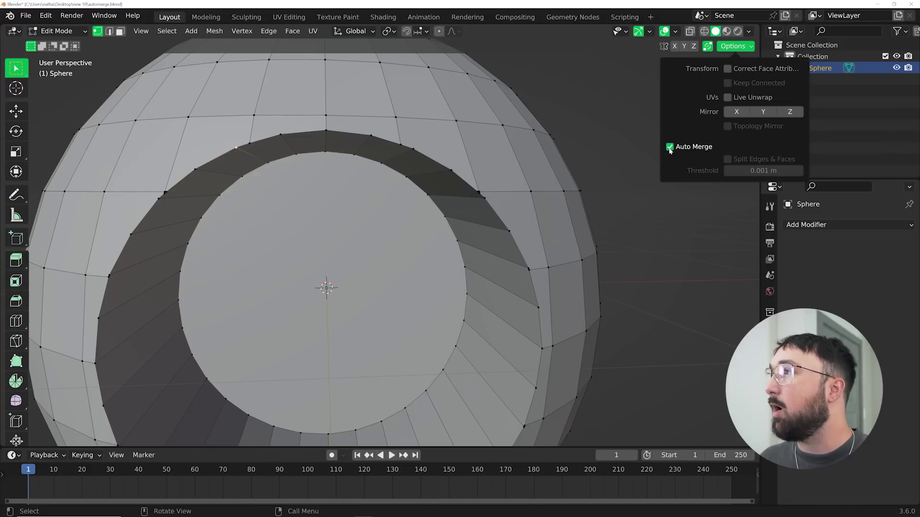
Slide stray vertices on the round recess's rim onto the neighbouring vertices to merge them, and leave Edit Mode
scroll(357, 259, "up", 5)
scroll(359, 258, "up", 4)
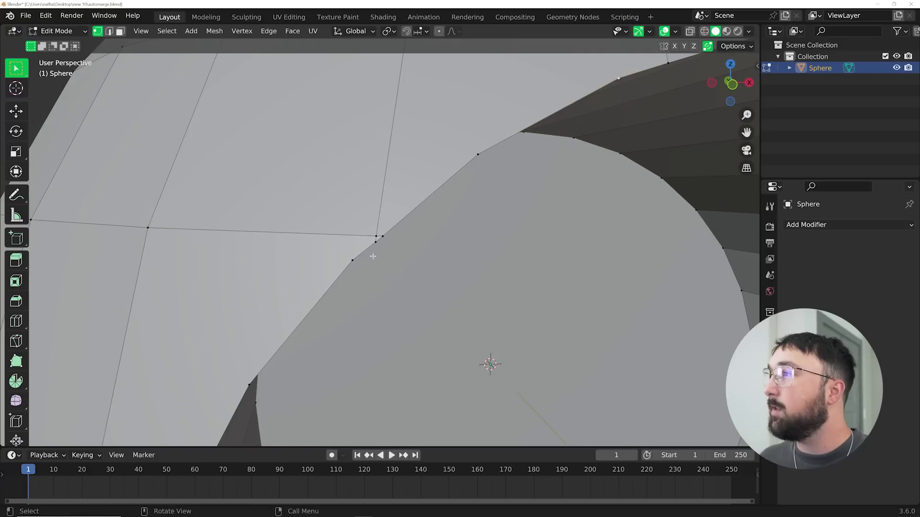
key("shift+v")
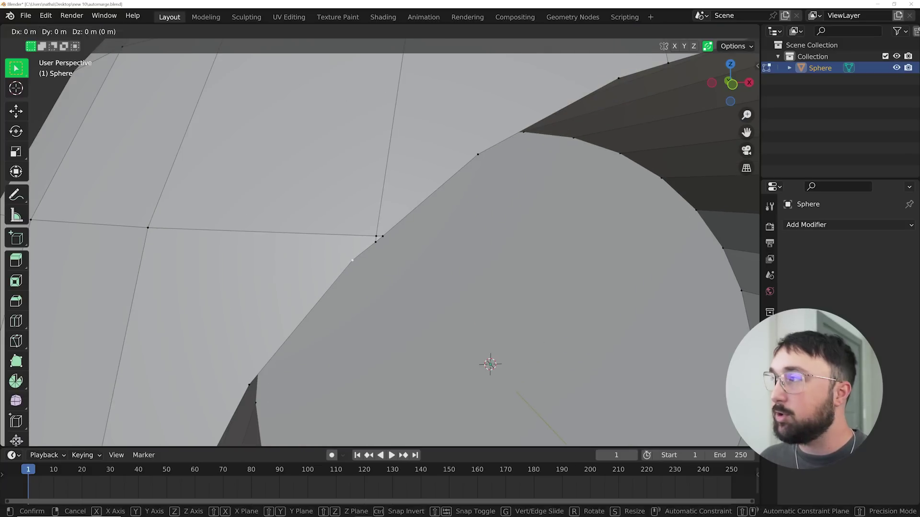
left_click(391, 234)
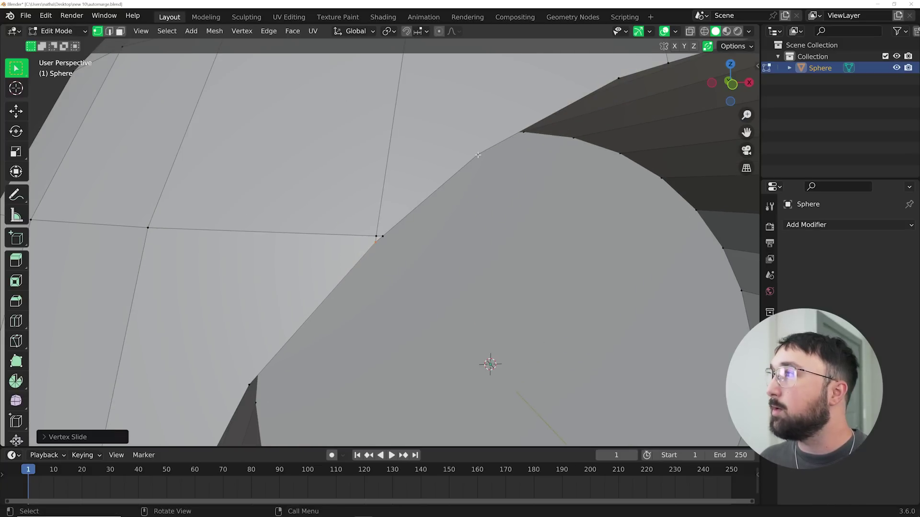
scroll(478, 155, "up", 3)
key("shift+v")
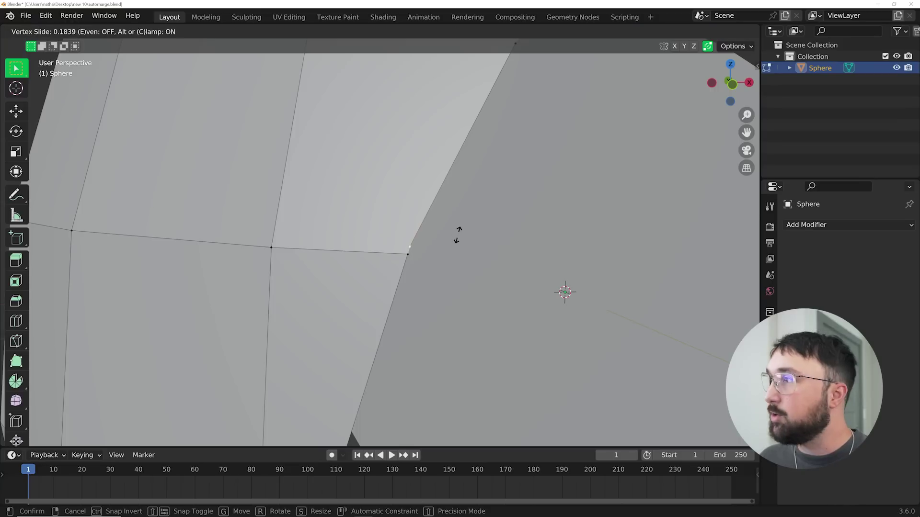
left_click(476, 245)
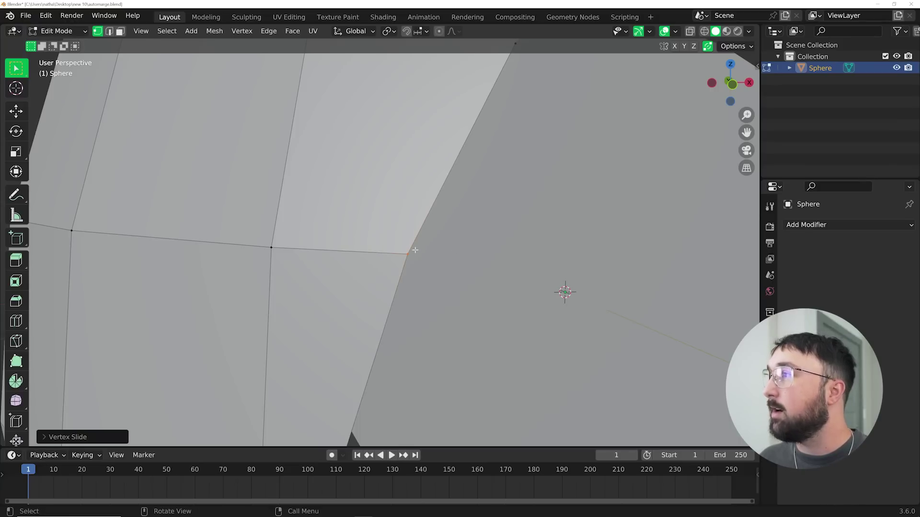
key("Tab")
scroll(419, 259, "down", 6)
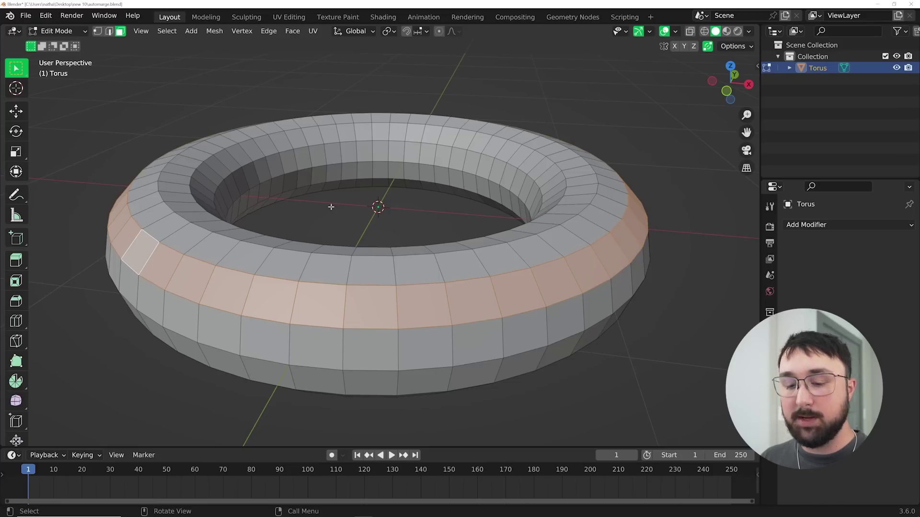
Try a regular extrusion of the selected face band around the outside of the torus
key("e")
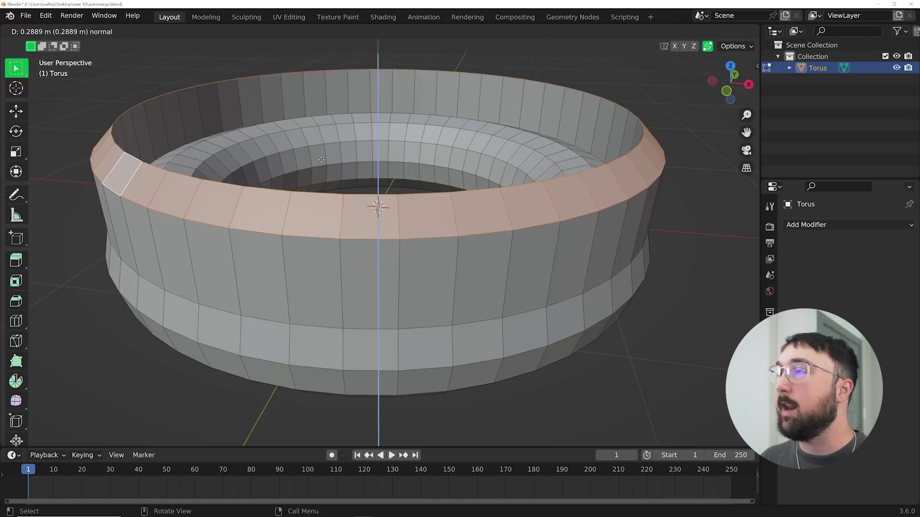
right_click(288, 166)
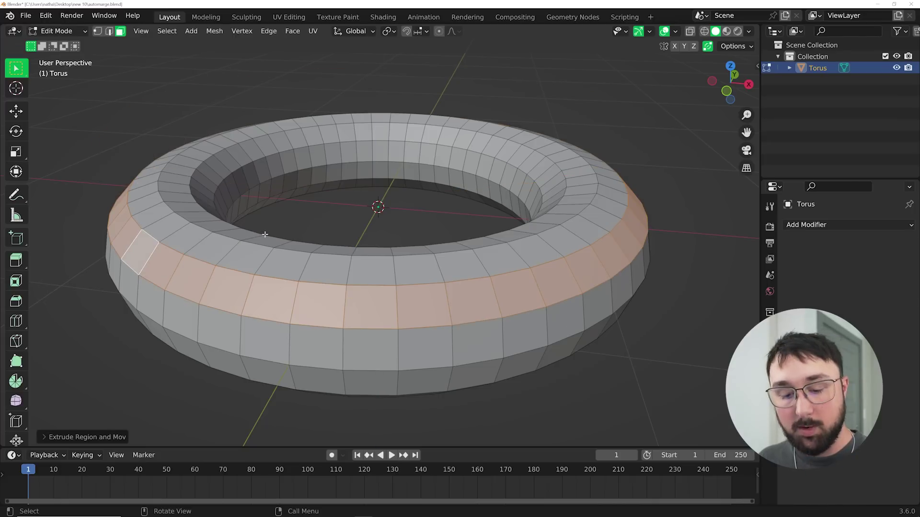
Try Extrude Faces Along Normals on the selected face band around the outside of the torus
key("alt+e")
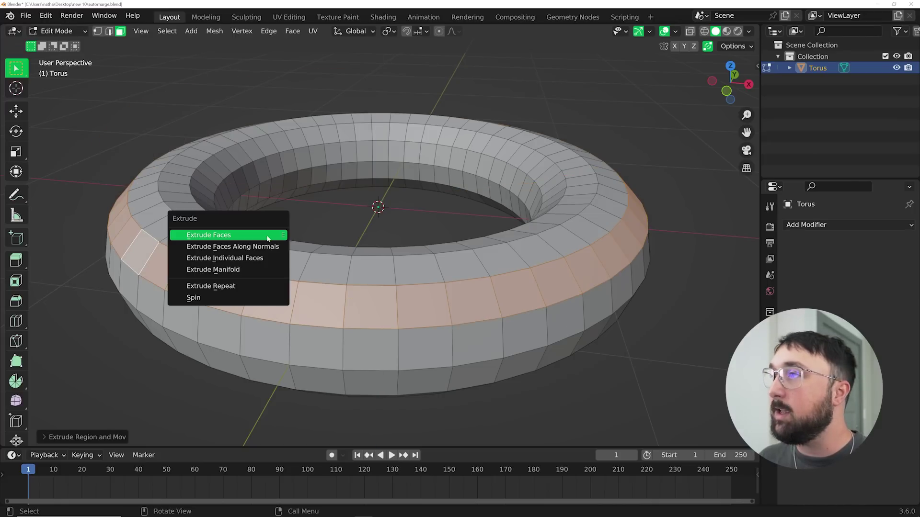
left_click(230, 246)
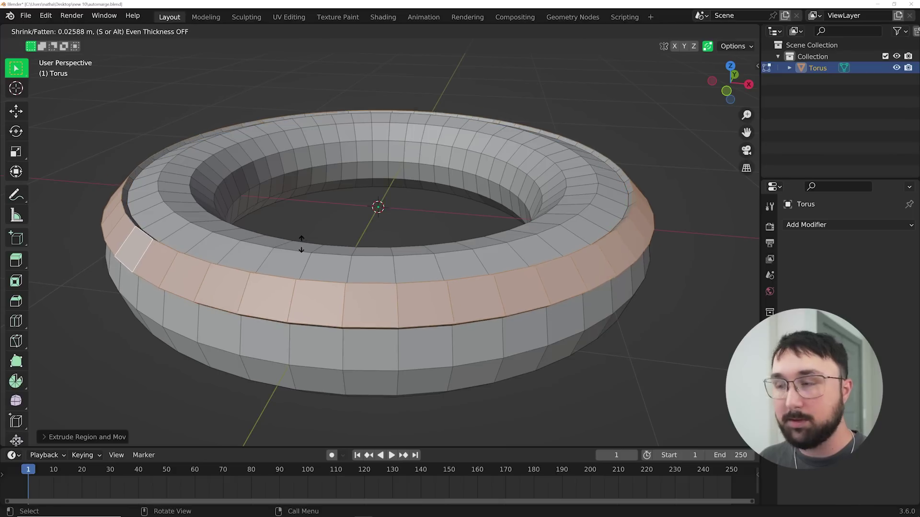
left_click(337, 247)
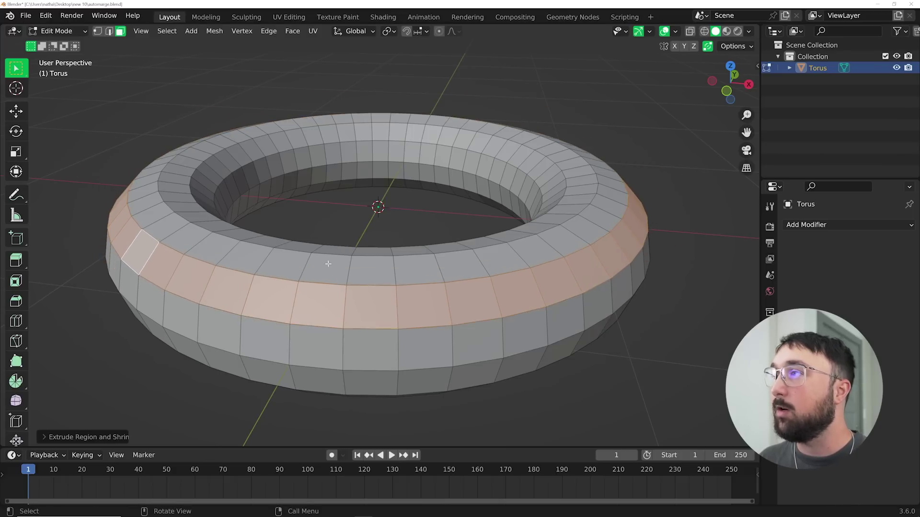
Add the face loop near the torus's underside to the selection, extrude both bands along their normals by about 0.1 m, and return to Object Mode
middle_click_drag(328, 263, 276, 308)
middle_click_drag(302, 351, 315, 332)
left_click(305, 359, "alt+shift")
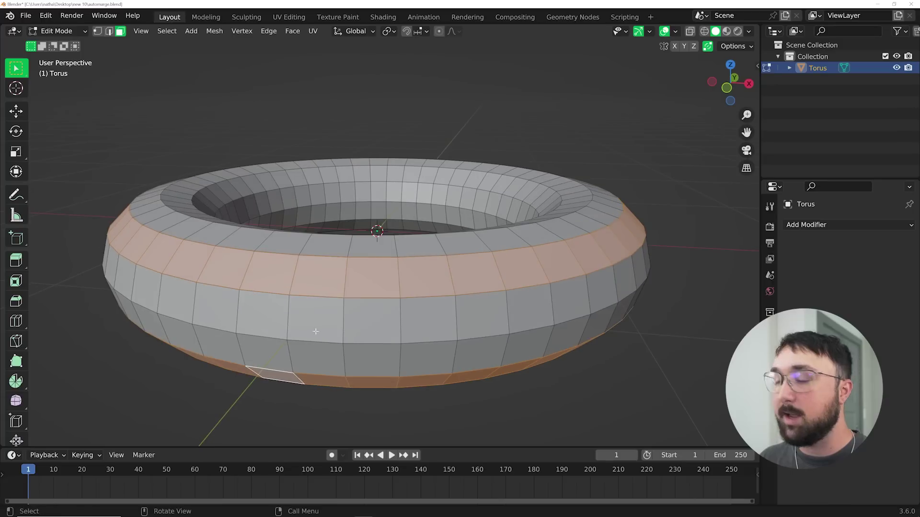
key("alt+e")
left_click(331, 273)
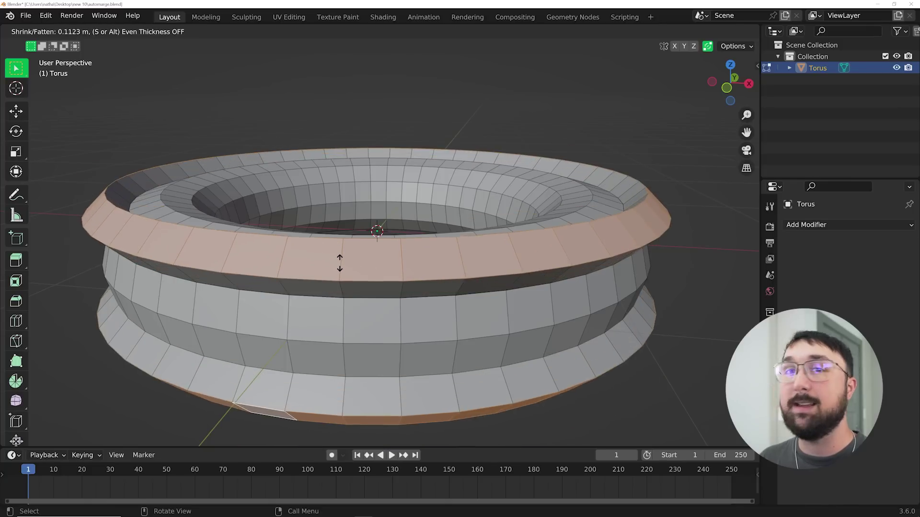
left_click(341, 265)
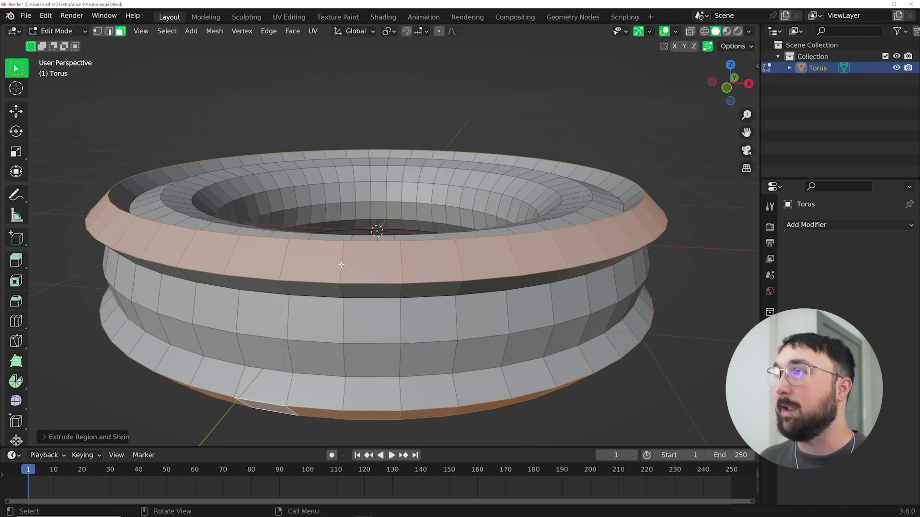
key("Tab")
mouse_move(341, 263)
middle_mouse_down()
mouse_move(349, 288)
mouse_move(345, 266)
middle_mouse_up()
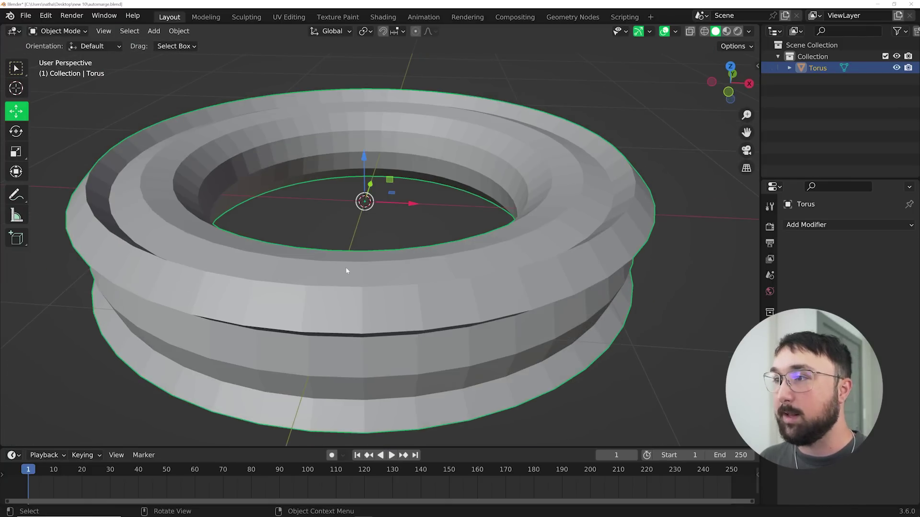